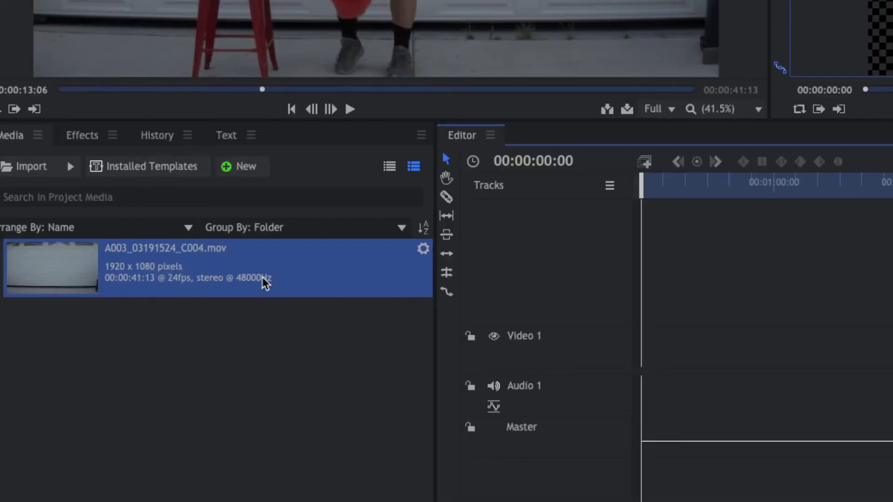
Step: Make a composite shot from the A003_03191524_C004.mov clip and scrub to where the man holds the stool
right_click(262, 277)
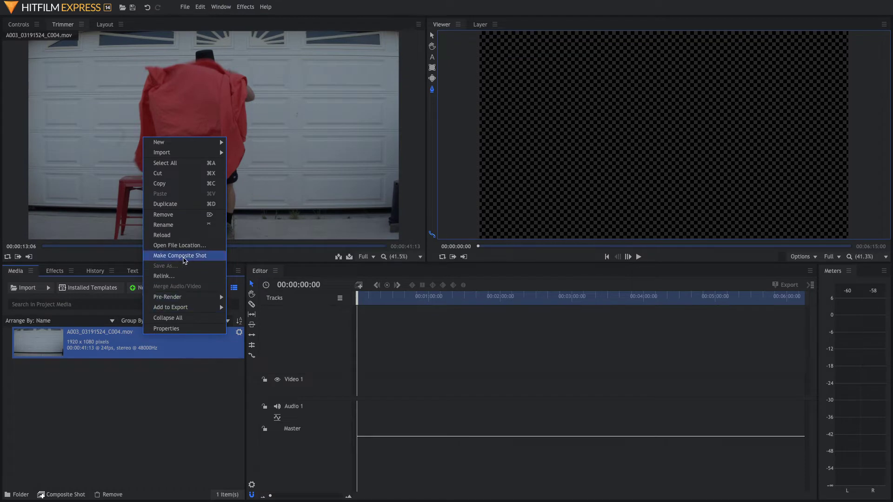
click(184, 257)
key(Return)
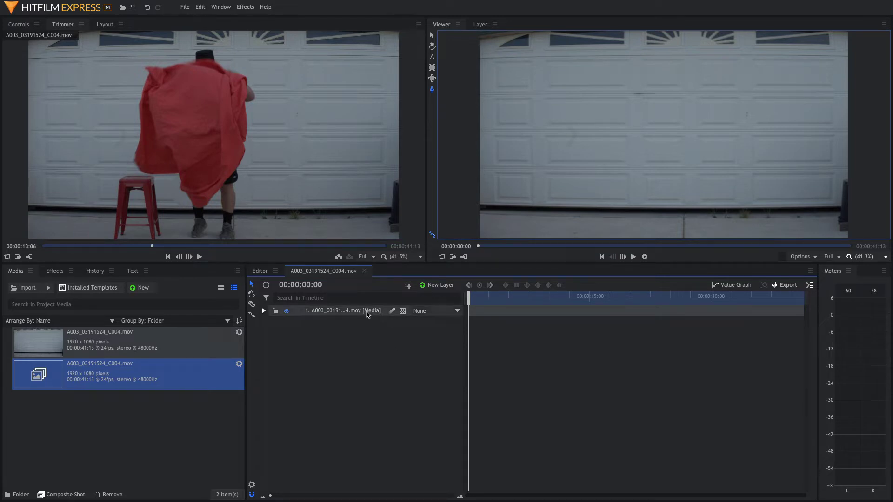
drag(471, 294, 507, 294)
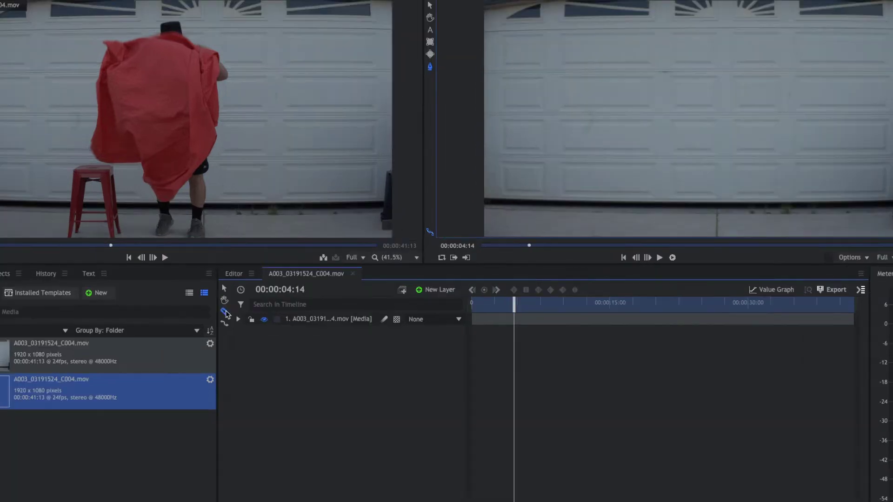
Step: Slice the clip at 00:00:04:14 with the Slice tool, undoing the extra cut at 04:13
key(c)
click(513, 320)
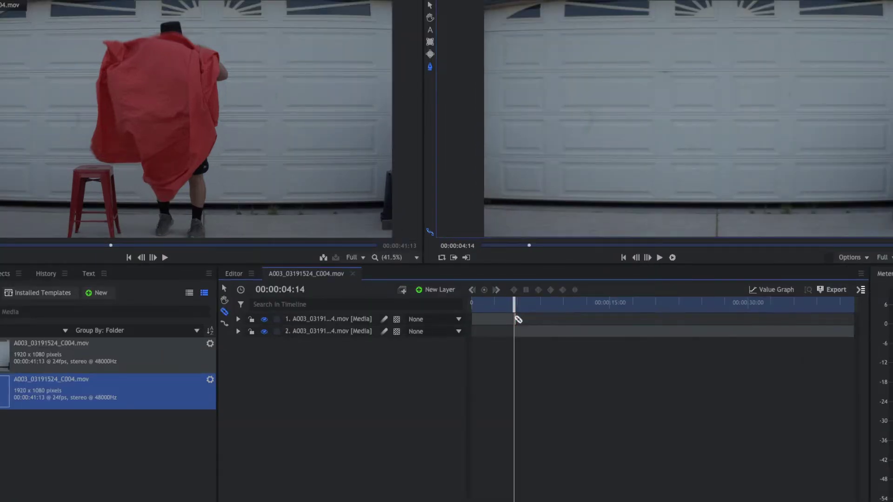
click(636, 257)
click(514, 320)
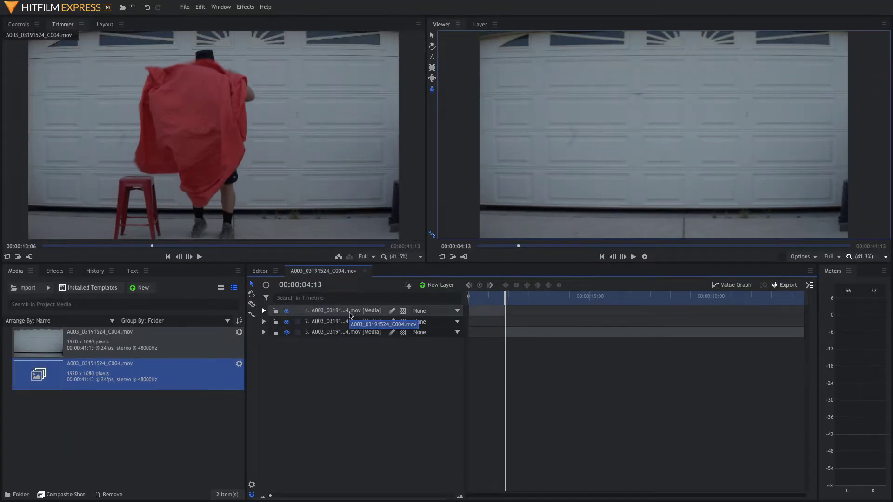
key(ctrl+z)
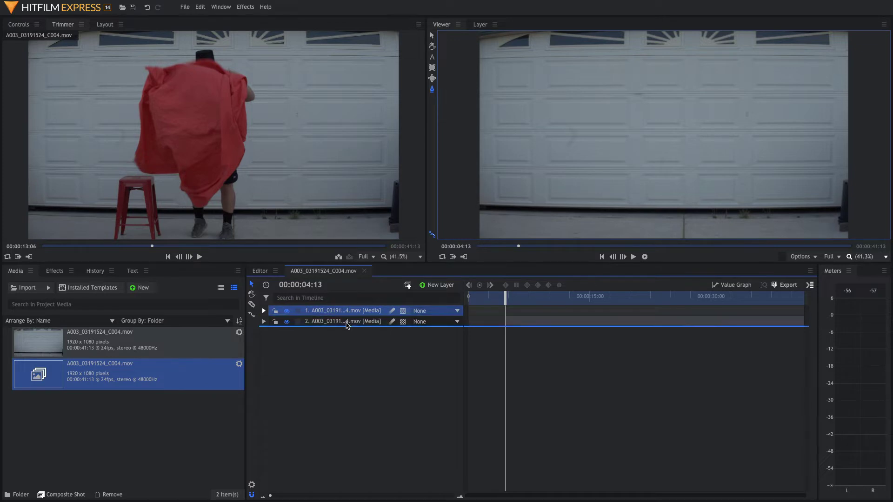
Step: Slide layer 1's later clip so it starts at the timeline's zero point
click(349, 323)
click(529, 313)
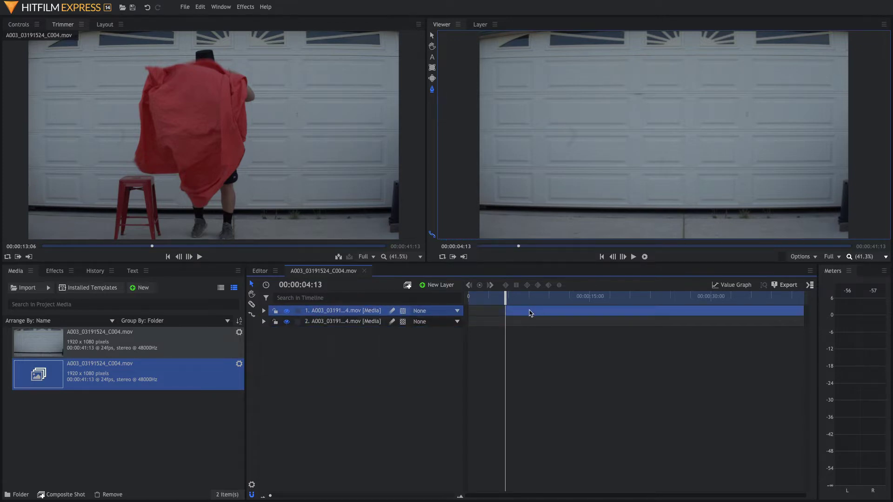
drag(522, 312, 488, 309)
Step: Rate-stretch layer 2's clip to 00:00:32:10, starting from the beginning of the timeline
key(ctrl+z)
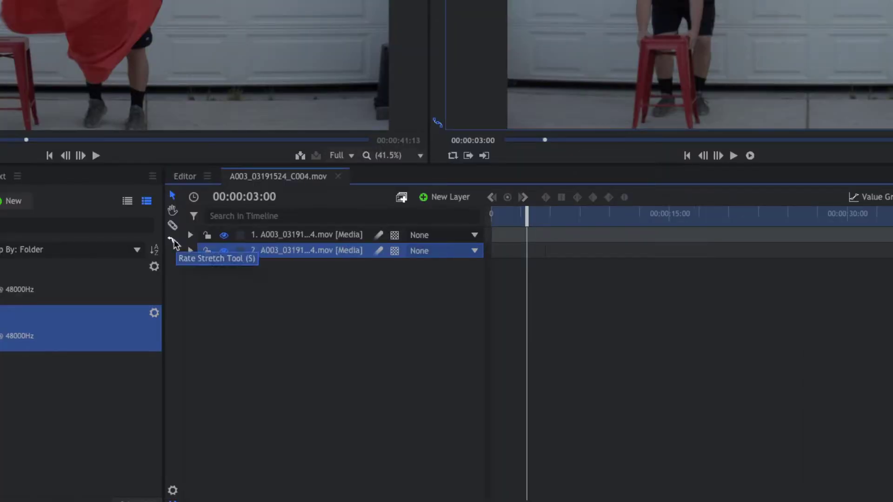
click(173, 242)
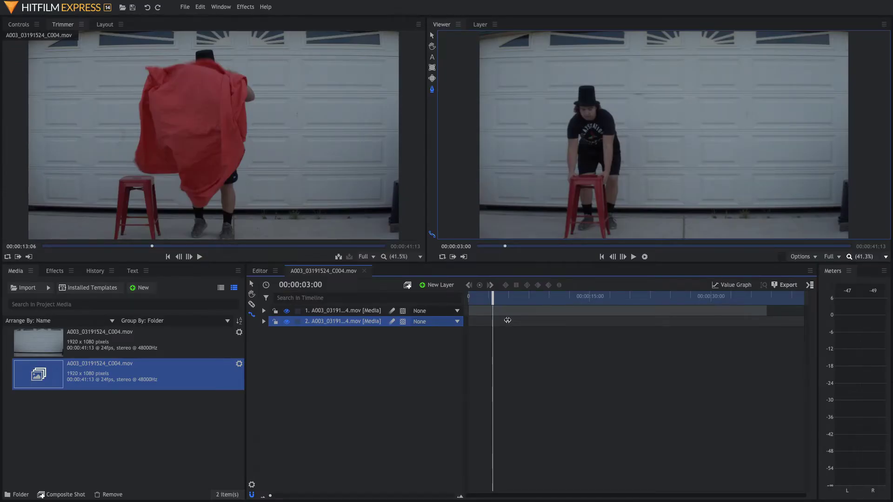
drag(507, 320, 768, 322)
drag(507, 321, 586, 305)
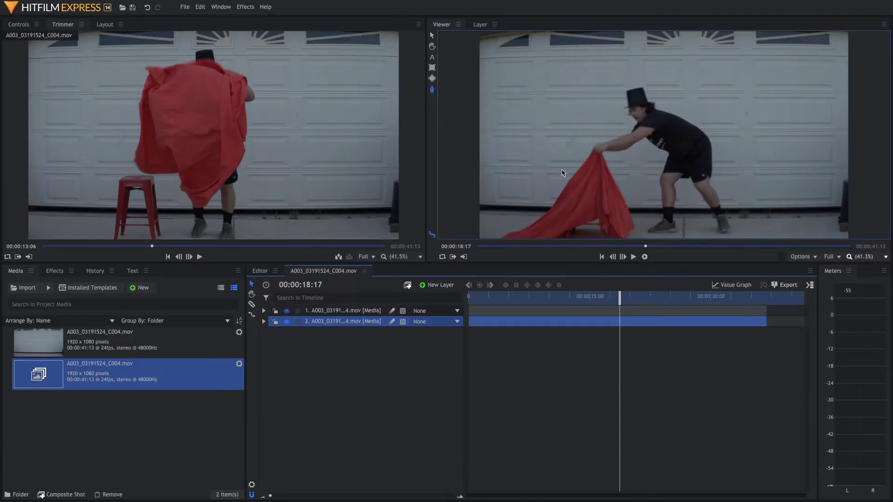
Step: Enlarge the preview onto the cloth and legs, select layer 1, and go to 00:00:18:14
scroll(551, 159, down, 1)
scroll(562, 173, up, 3)
drag(563, 173, 581, 105)
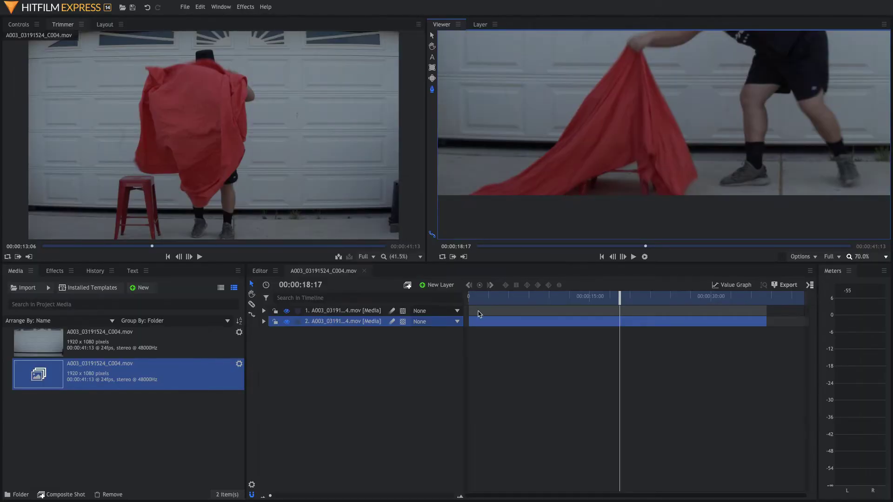
mouse_move(375, 203)
click(351, 312)
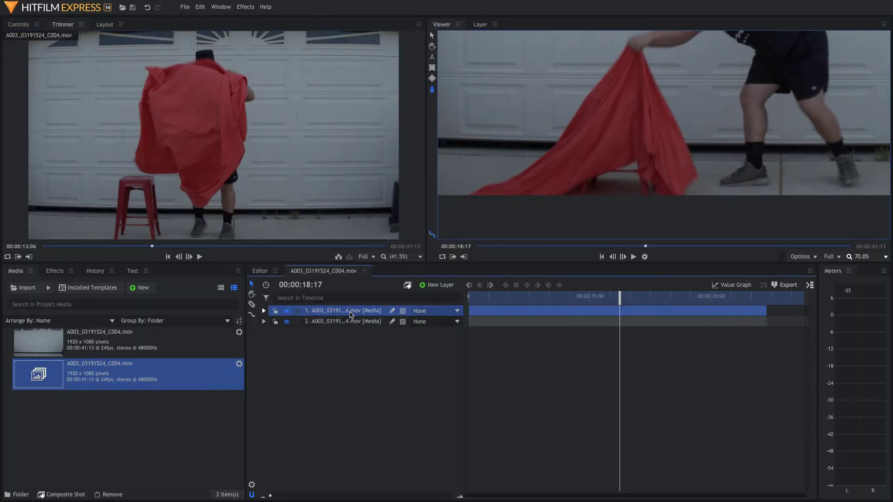
key(Left)
key(Left)
key(Left)
key(Left)
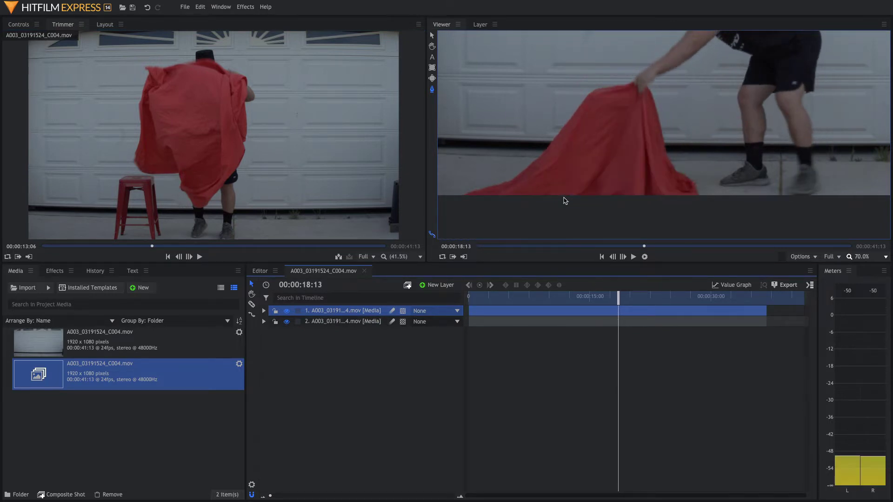
key(Right)
Step: Trace a closed freehand mask beneath the red cloth, invert it, and adjust a point at 00:00:18:15
click(600, 198)
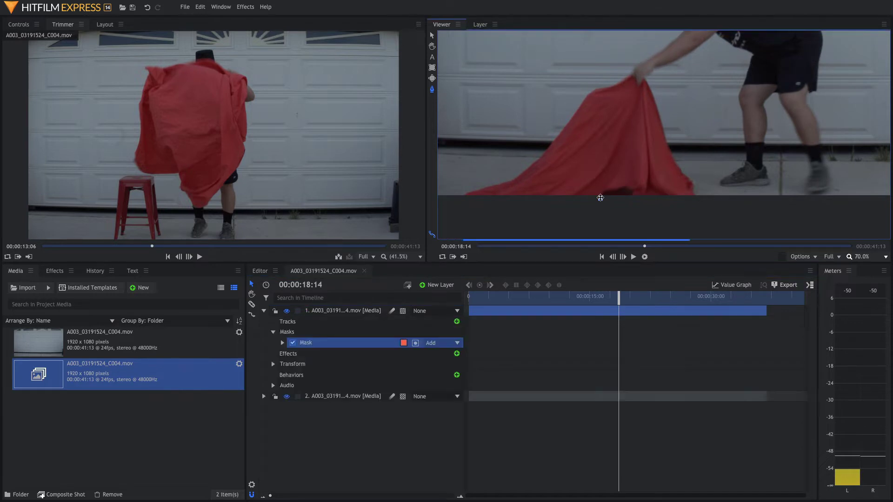
click(604, 192)
click(615, 192)
click(623, 190)
click(630, 190)
click(631, 196)
click(600, 199)
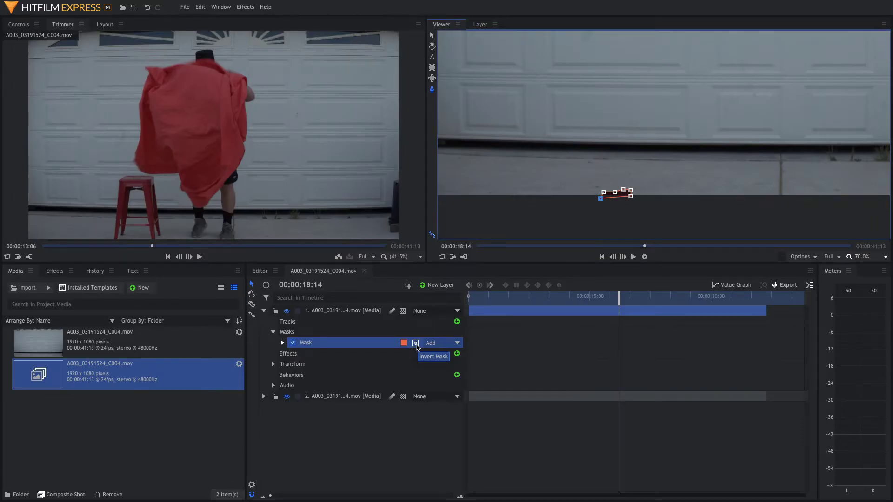
click(415, 344)
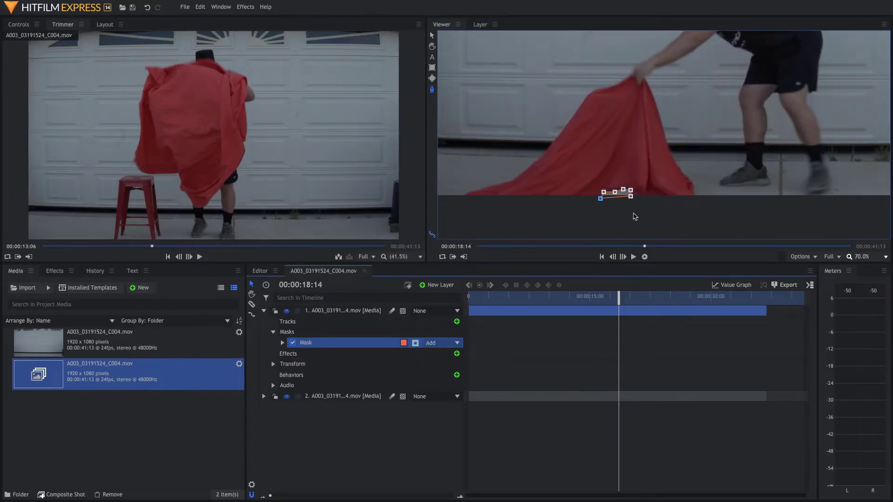
key(Right)
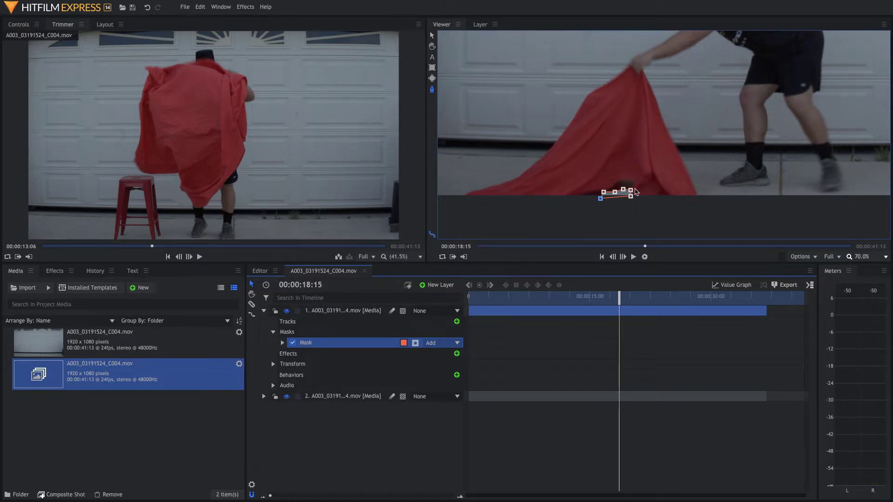
mouse_move(631, 190)
mouse_down()
mouse_move(632, 179)
mouse_move(623, 180)
mouse_up()
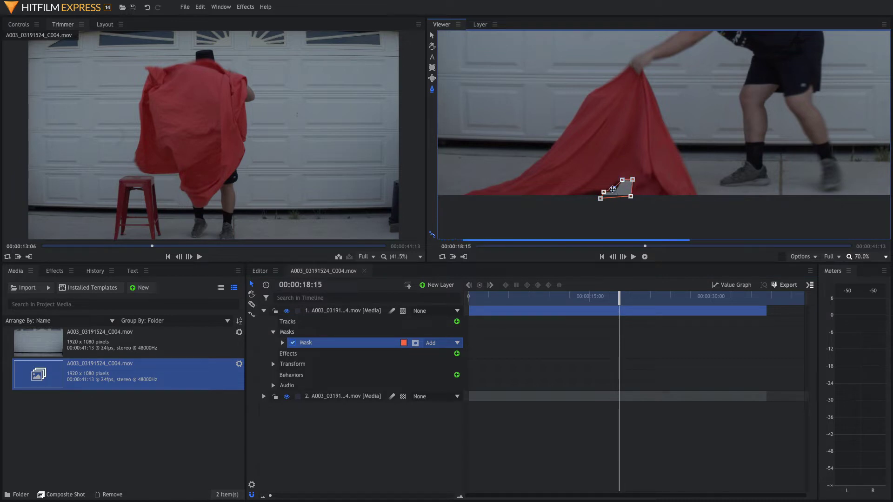
Step: Enable Path keyframing in the mask's Transform properties at 00:00:18:14
click(600, 198)
key(Left)
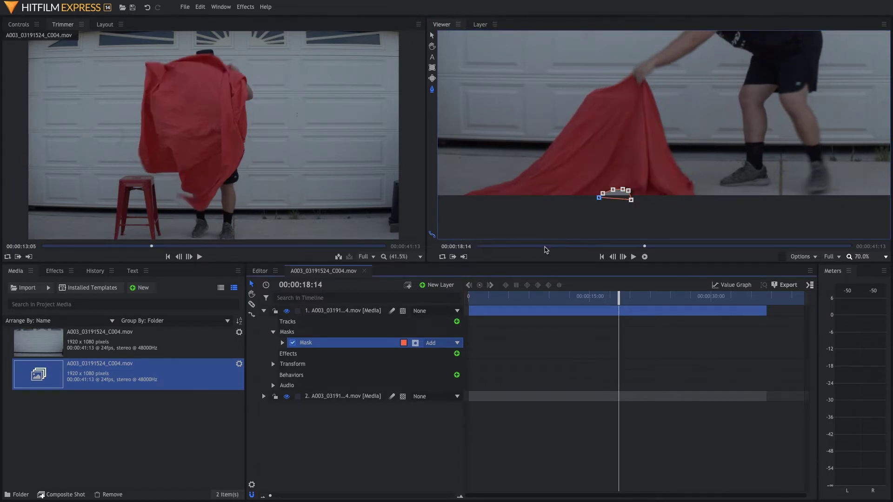
click(282, 343)
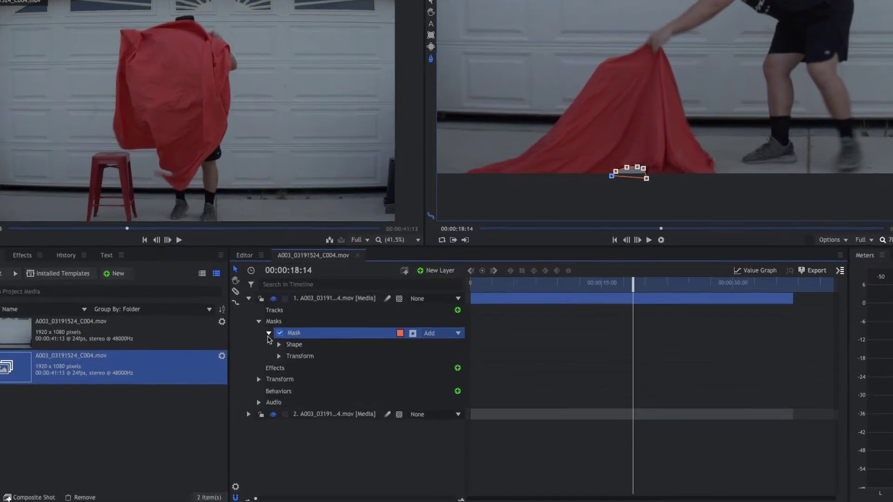
click(278, 356)
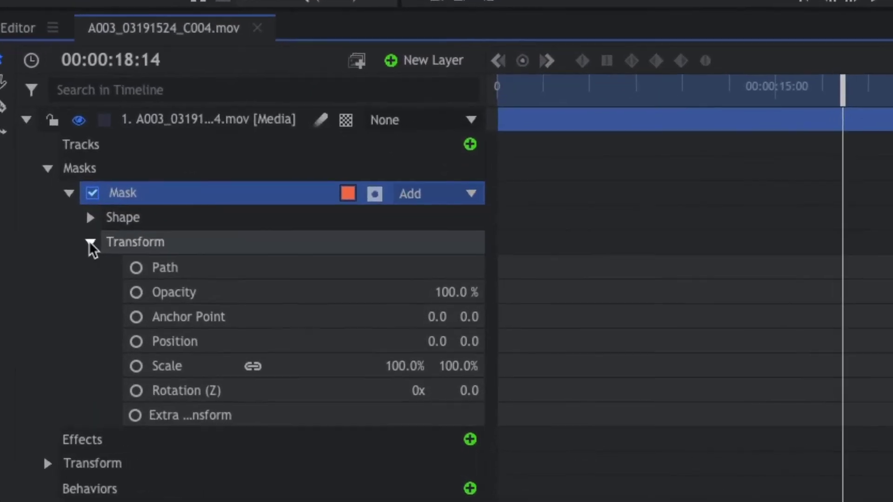
click(136, 269)
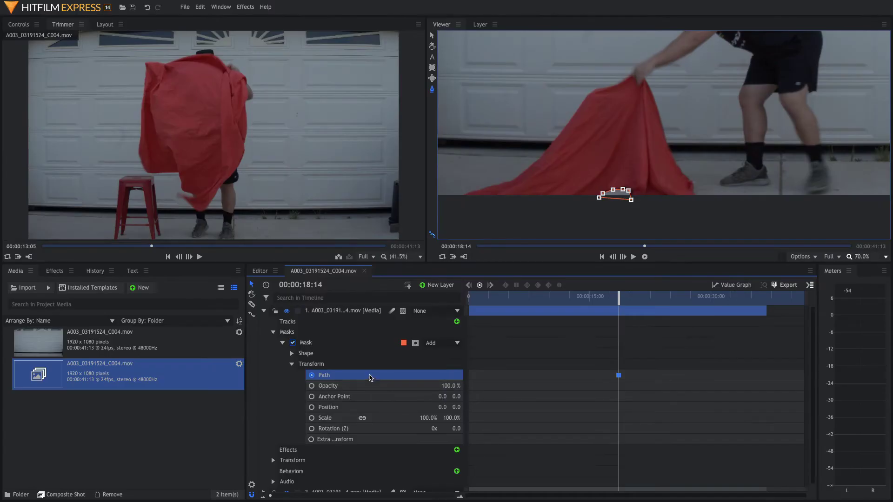
Step: Play back the mask animation and pull a mask point down to follow the cloth
click(611, 191)
key(space)
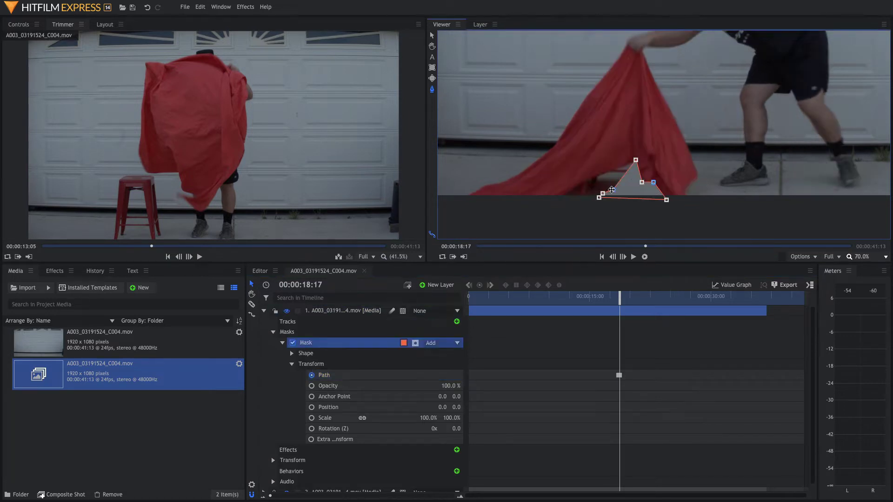
key(space)
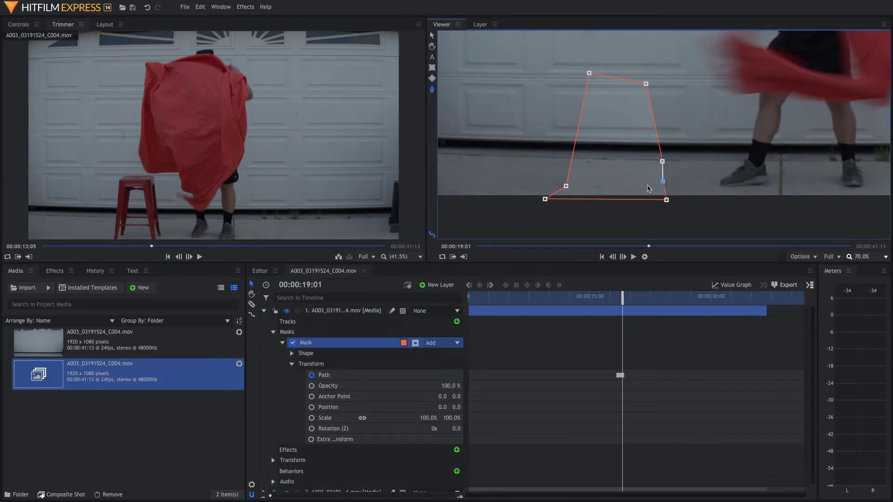
key(space)
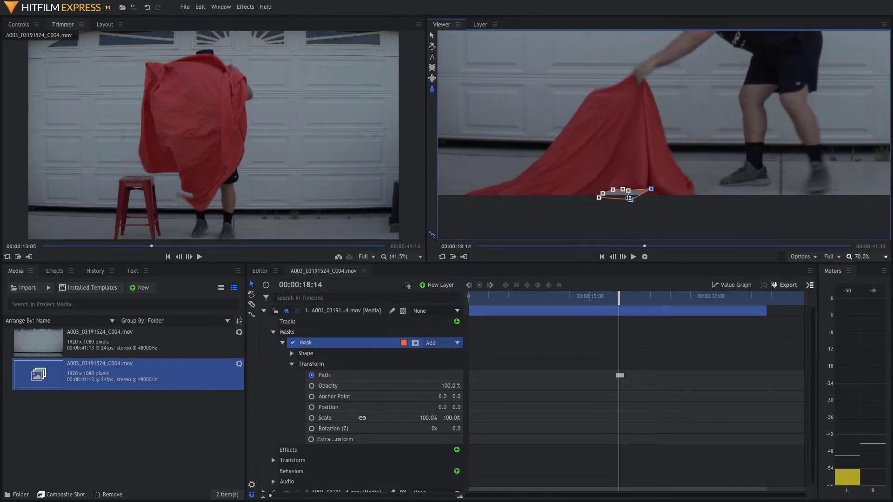
drag(633, 200, 631, 210)
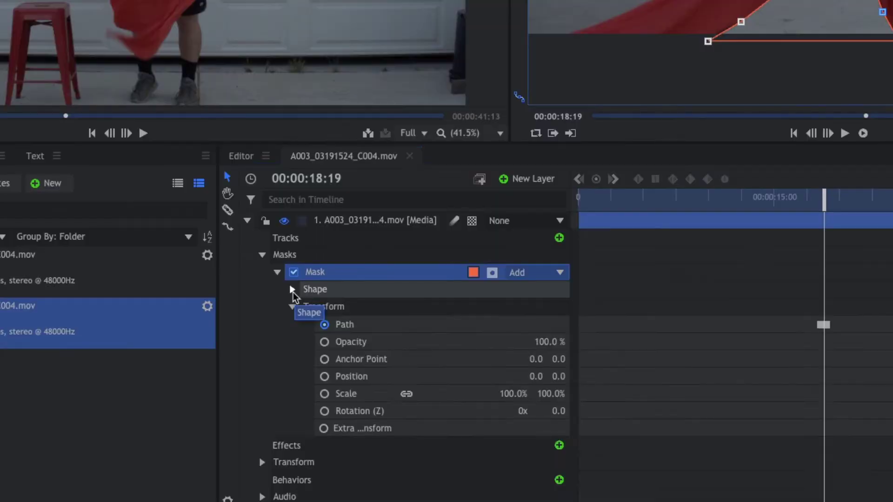
Step: Set the mask's Roundness to 7.0 px and Feather to 15 px, then preview playback
click(292, 354)
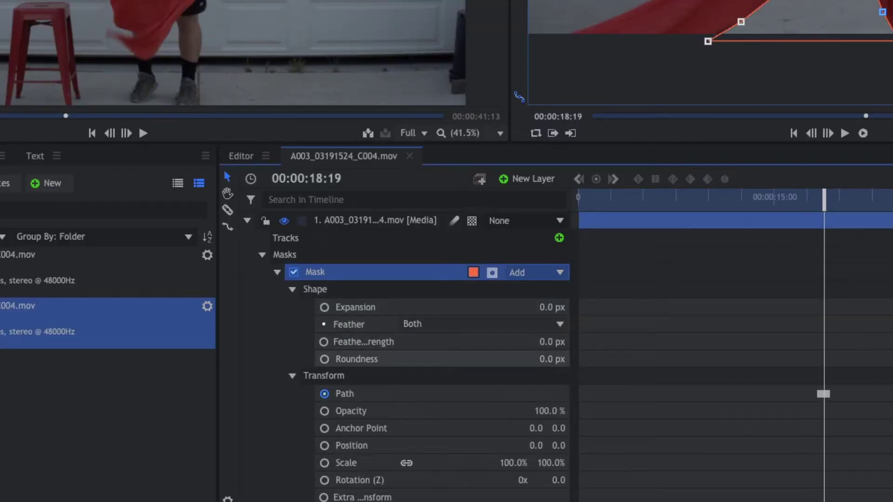
drag(552, 360, 555, 361)
click(551, 342)
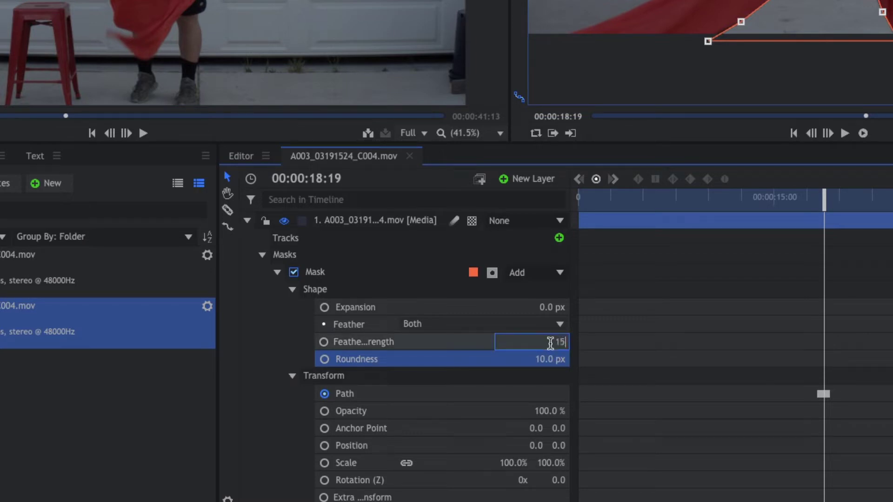
key(Return)
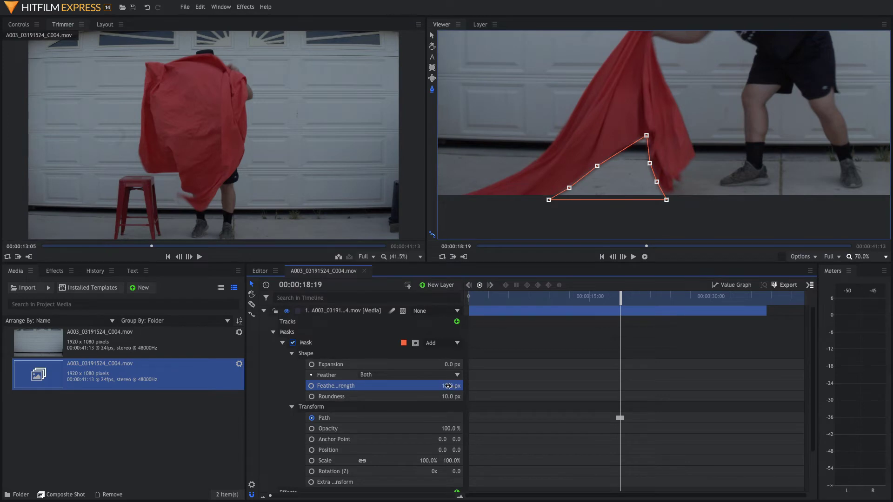
key(space)
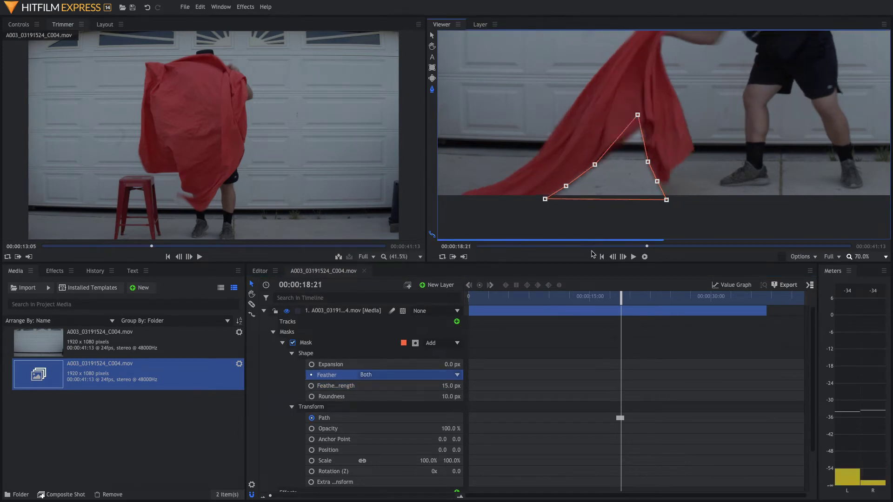
key(space)
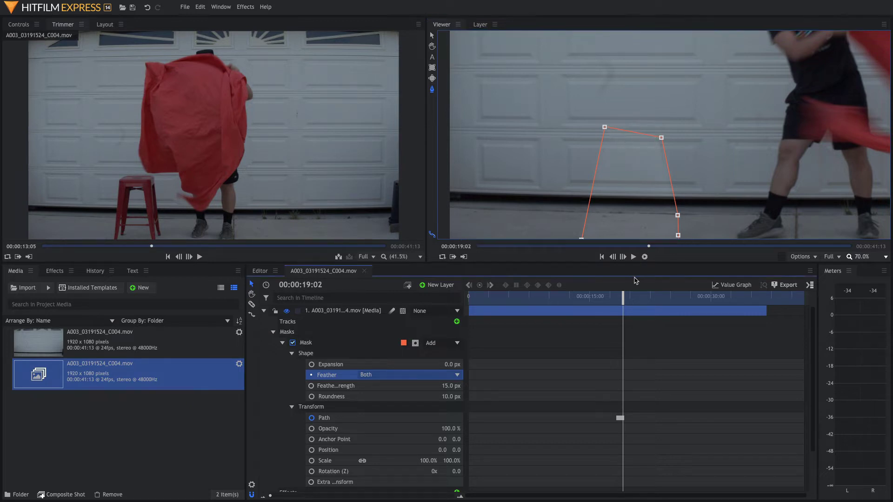
Step: Fit the whole frame in the viewer and drag a mask point to add a Path keyframe
click(653, 247)
key(space)
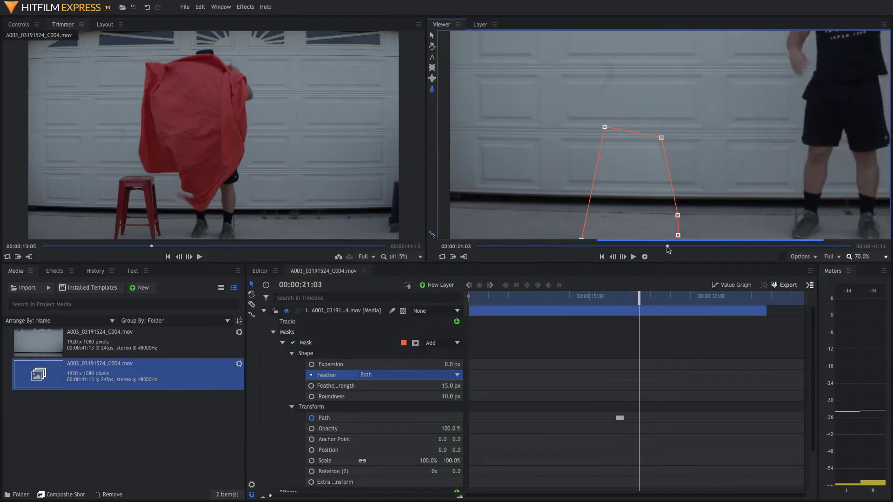
click(877, 260)
click(866, 412)
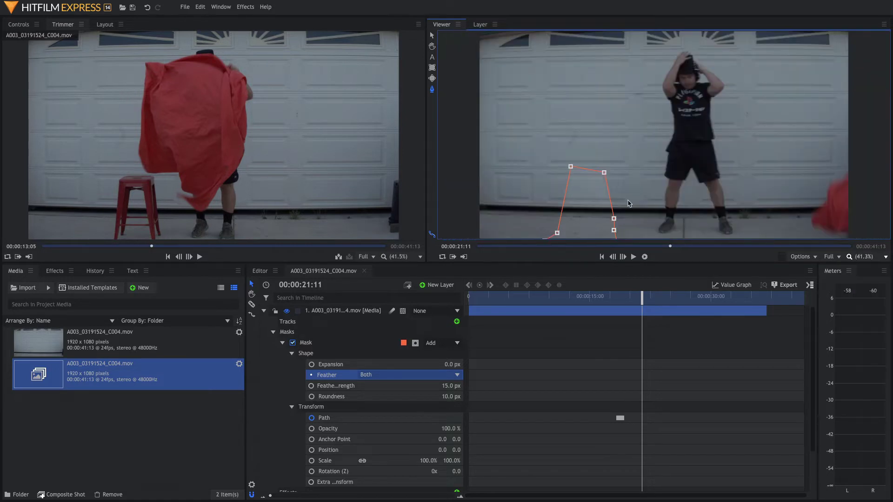
drag(605, 169, 613, 202)
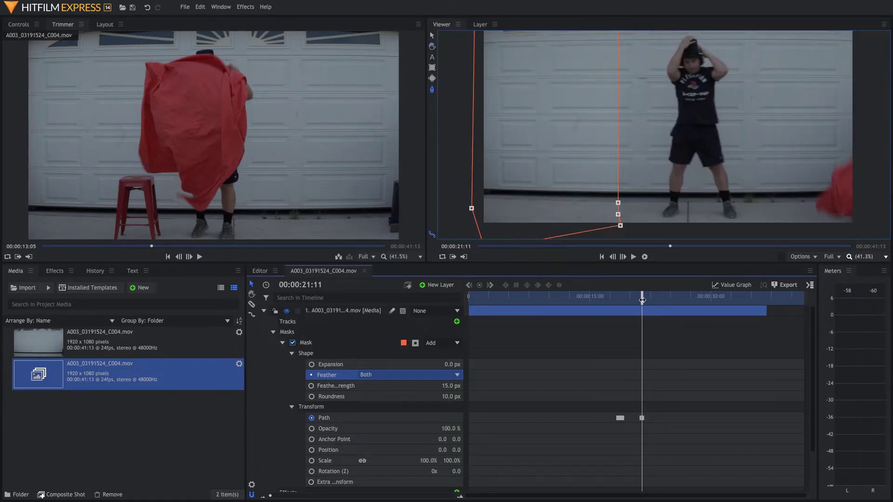
Step: Scrub between 00:00:18:17 and 00:00:22:05 to review the mask's motion
drag(642, 300, 640, 300)
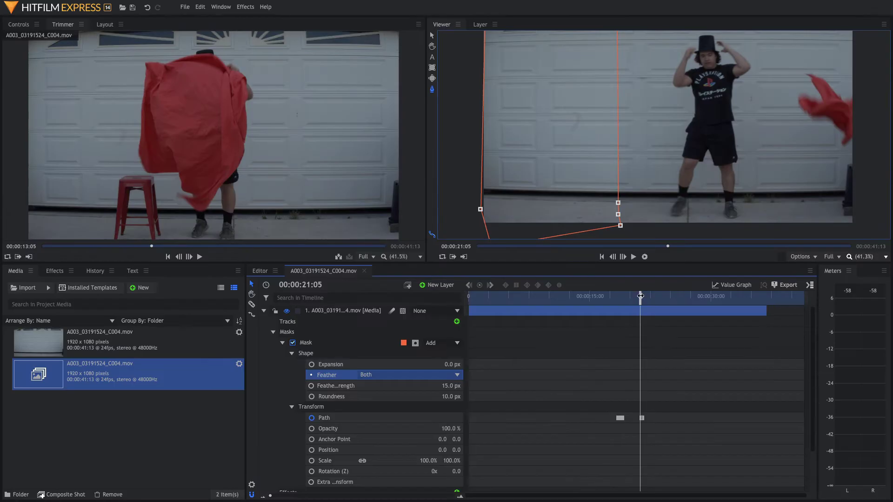
drag(592, 139, 561, 135)
drag(623, 292, 641, 293)
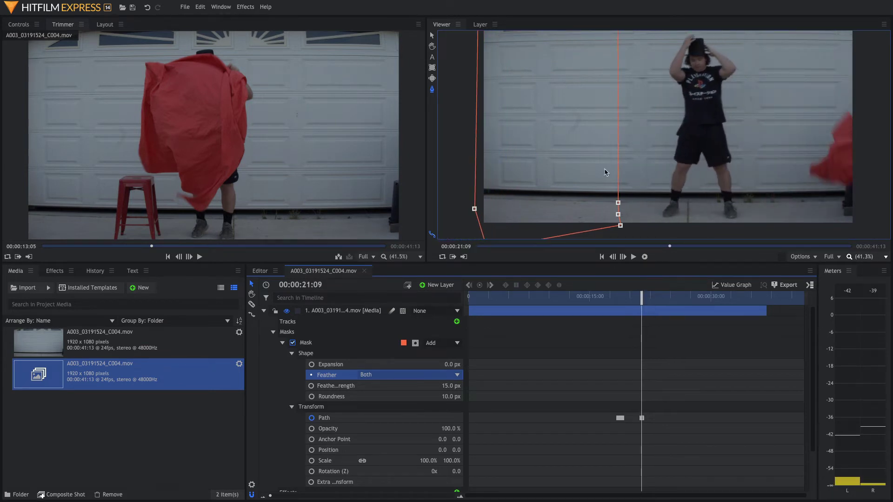
drag(567, 145, 569, 164)
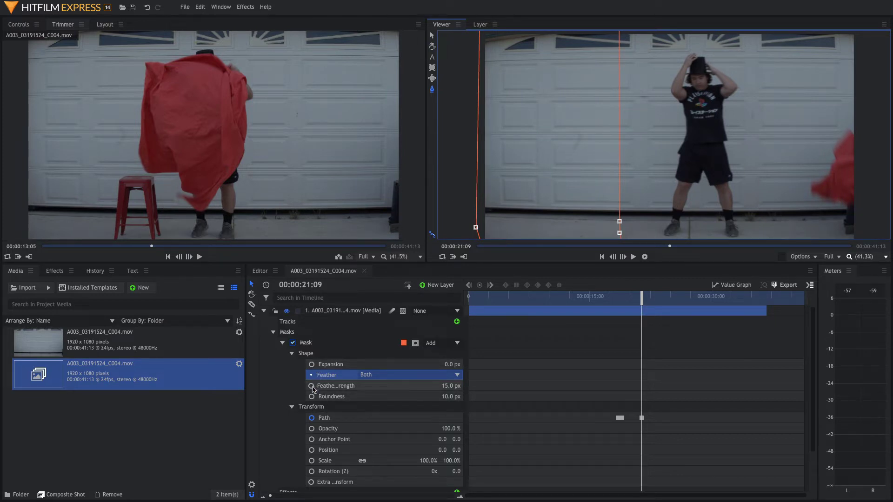
click(494, 380)
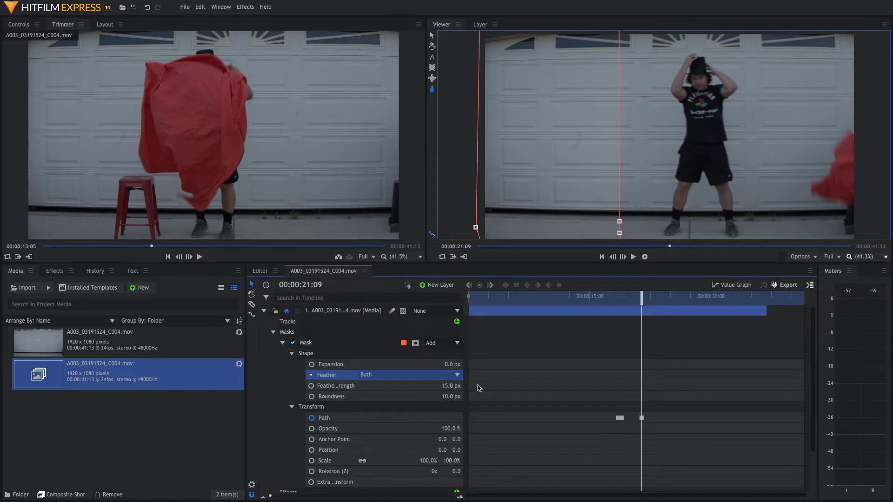
click(620, 295)
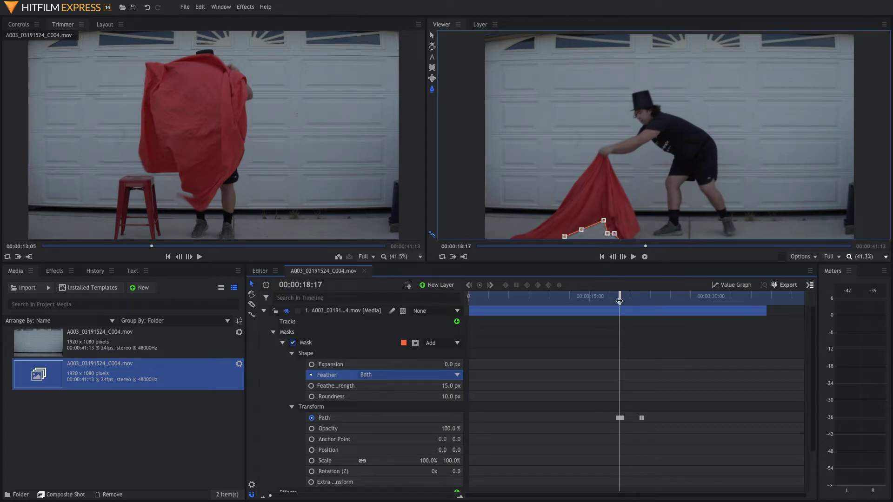
drag(621, 300, 622, 300)
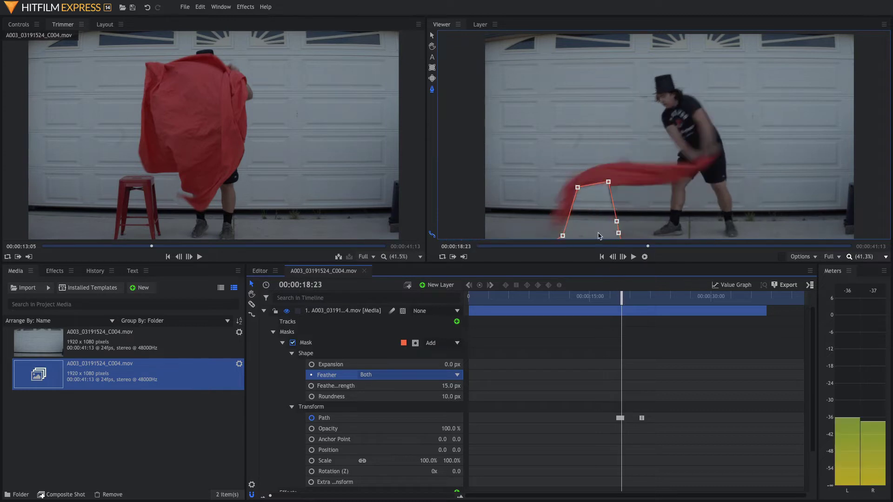
drag(622, 293, 621, 293)
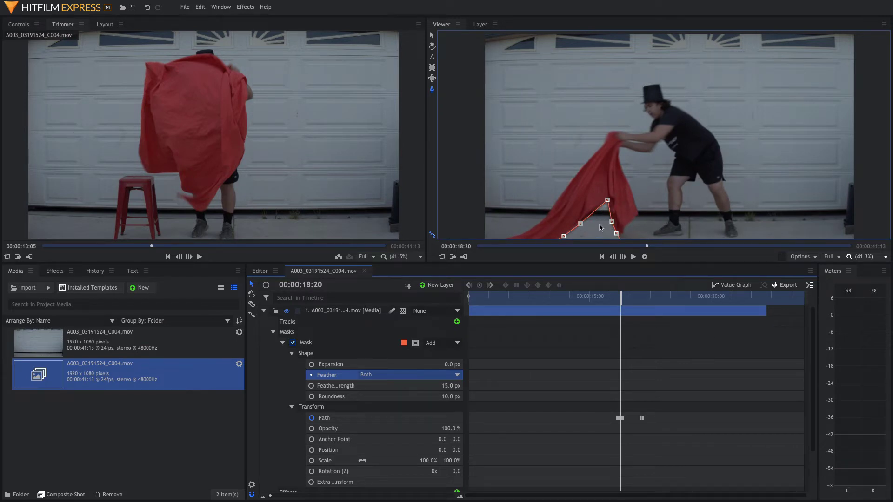
click(648, 297)
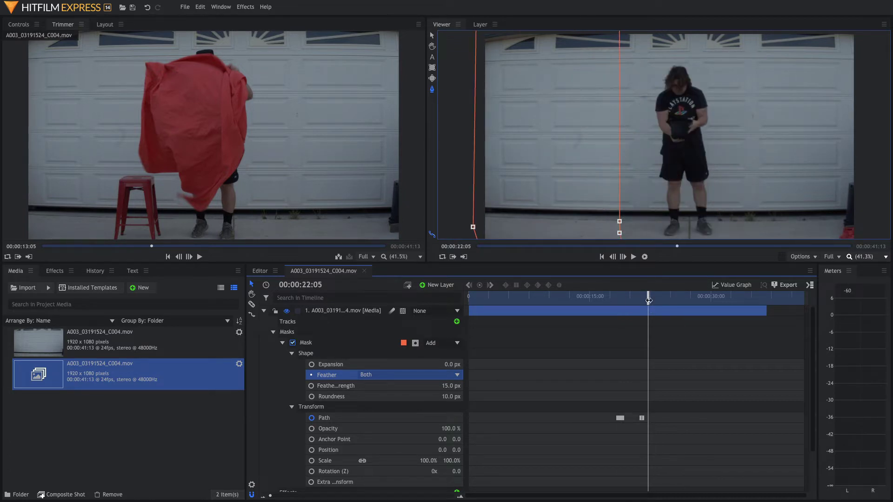
Step: Browse the source clip, then nudge the upper mask point right to add another Path keyframe
drag(151, 246, 214, 253)
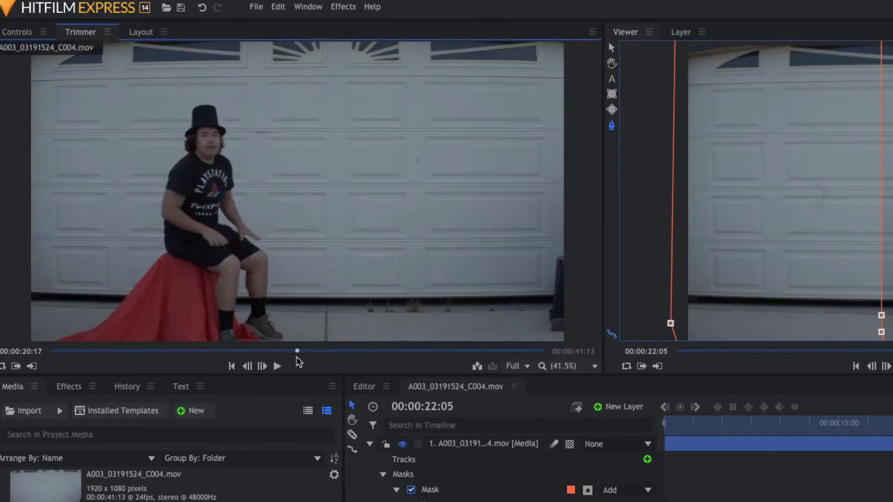
drag(298, 362, 439, 367)
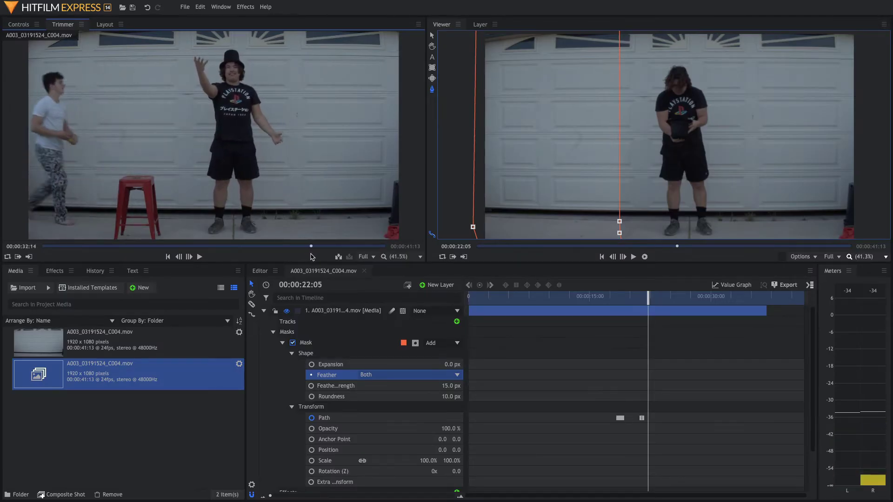
drag(311, 256, 300, 252)
drag(648, 294, 688, 295)
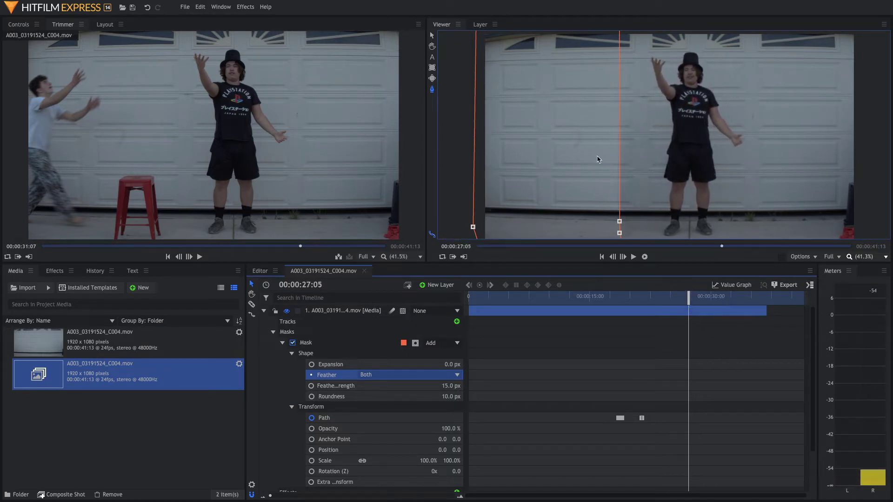
drag(620, 221, 629, 221)
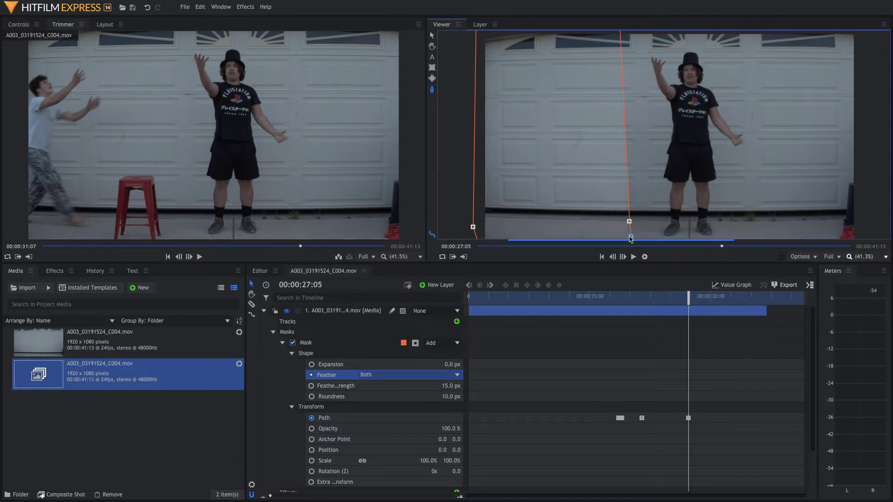
click(681, 297)
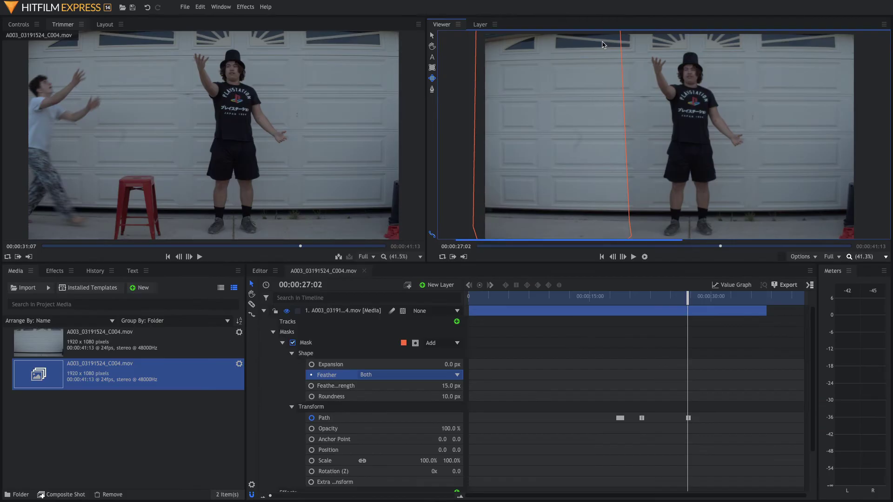
Step: Draw a tall ellipse mask left of the performer, set to Subtract with a 15 px feather
drag(603, 43, 652, 216)
scroll(412, 438, down, 3)
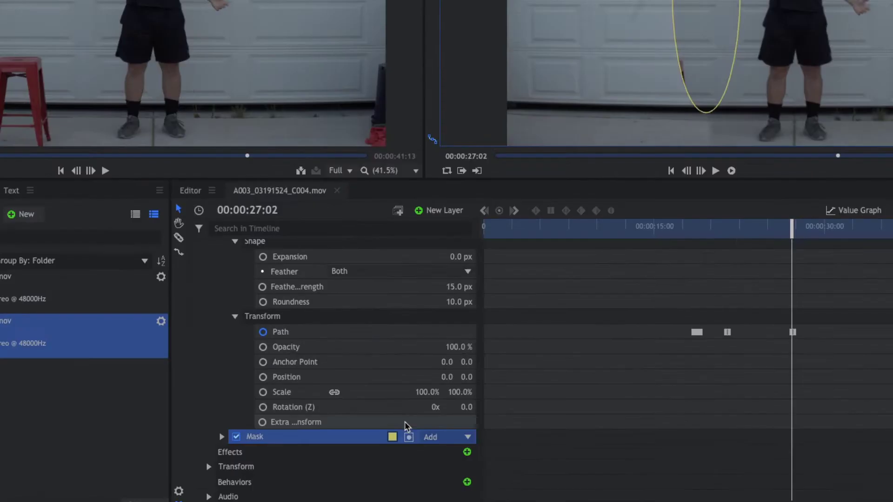
click(467, 437)
click(463, 421)
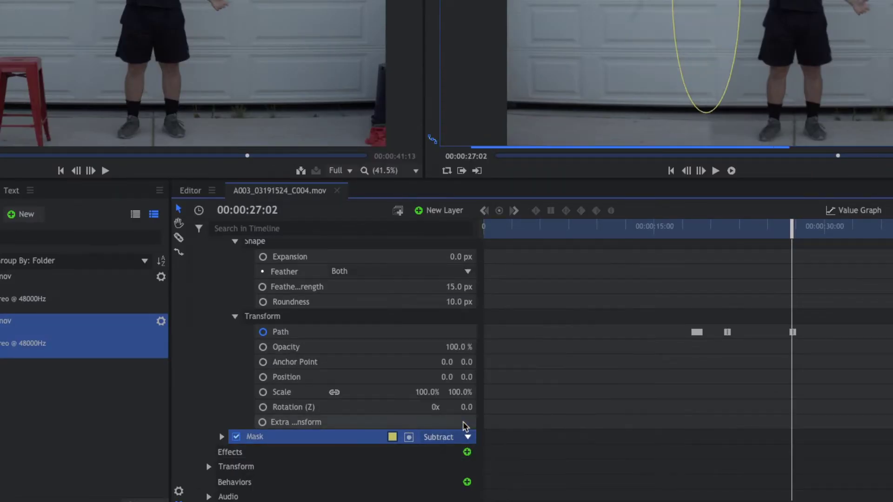
click(222, 437)
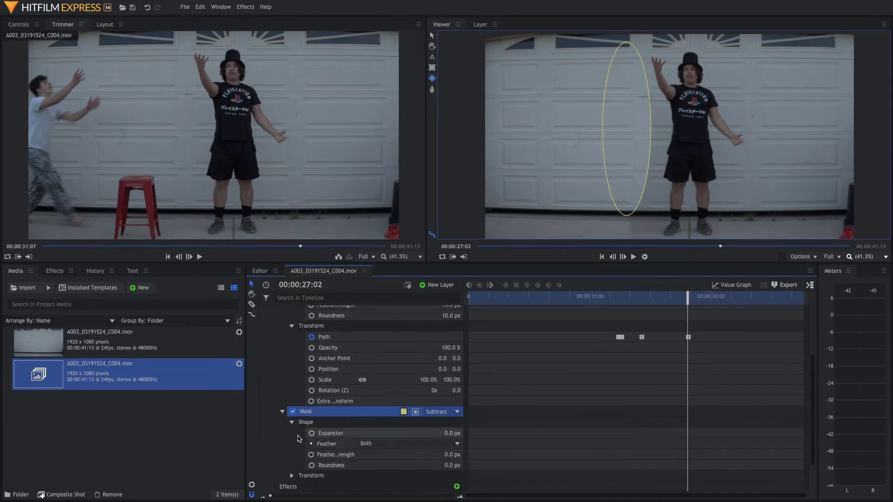
drag(451, 454, 677, 337)
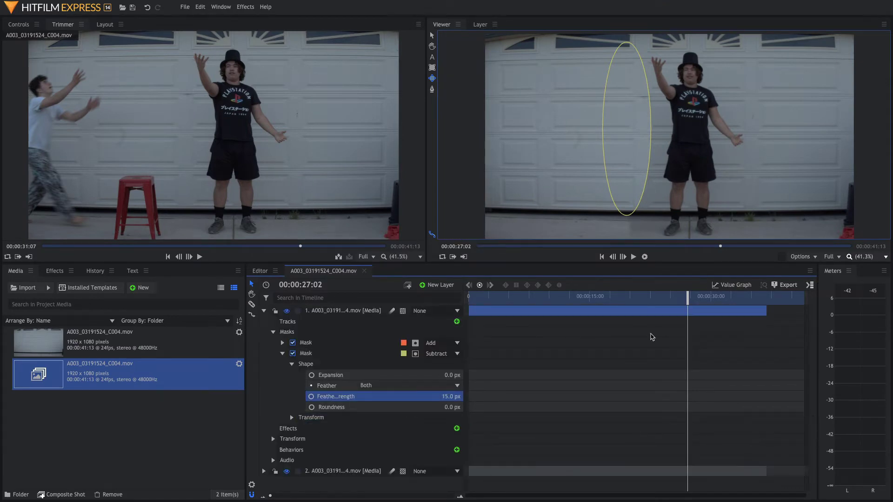
drag(685, 296, 673, 296)
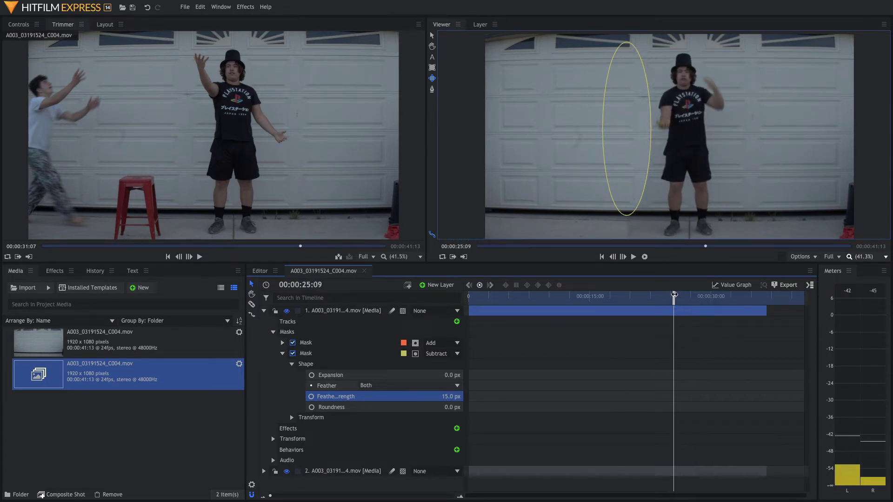
Step: Keyframe the ellipse mask's Position from X -915 at 00:00:27:04 to -92.0, 2.4 at 00:00:27:05
click(291, 417)
scroll(343, 413, down, 3)
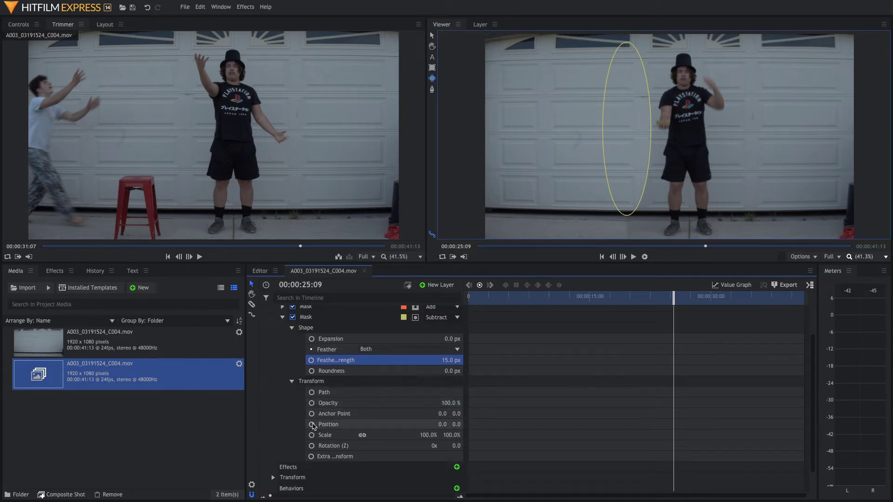
click(312, 425)
drag(677, 297, 690, 298)
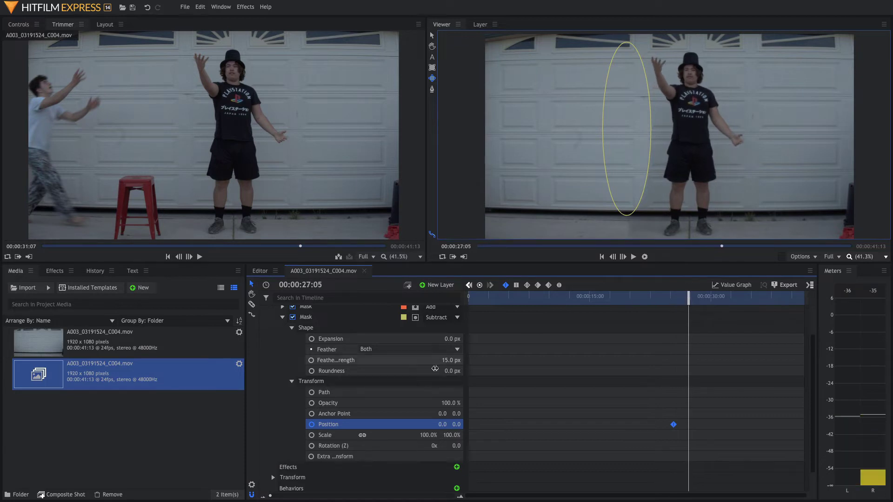
double_click(311, 427)
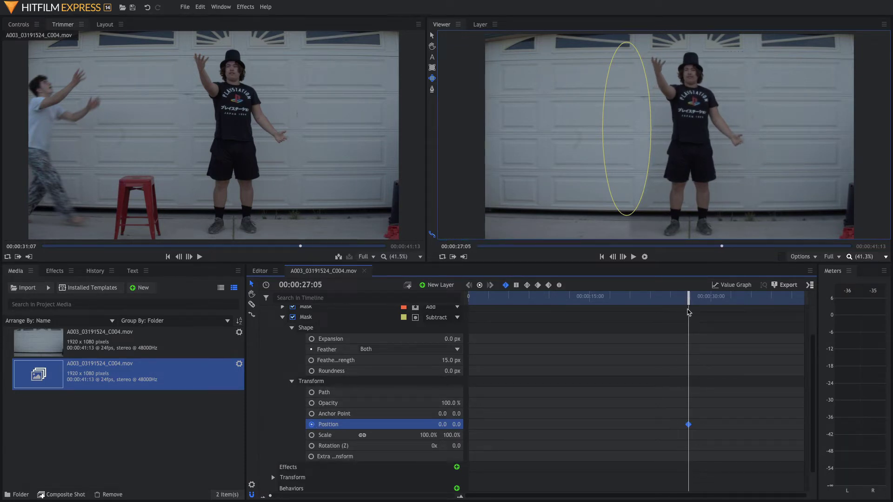
key(Left)
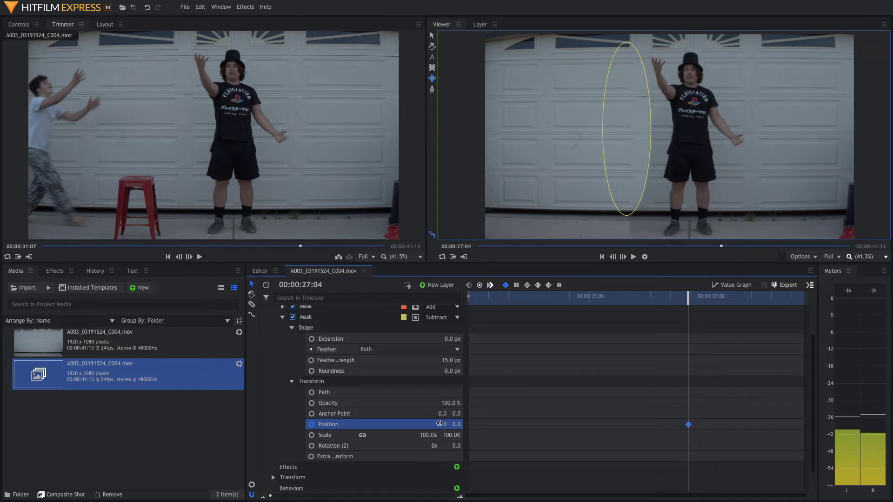
drag(441, 424, 445, 421)
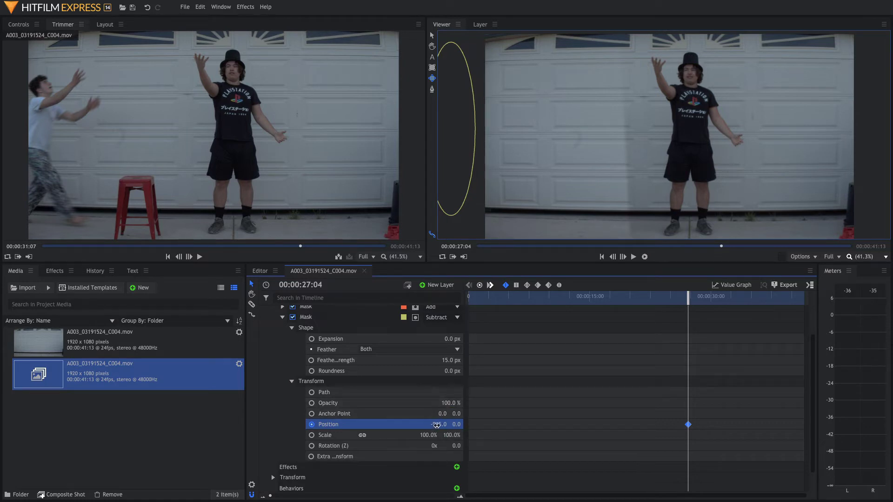
drag(699, 300, 721, 302)
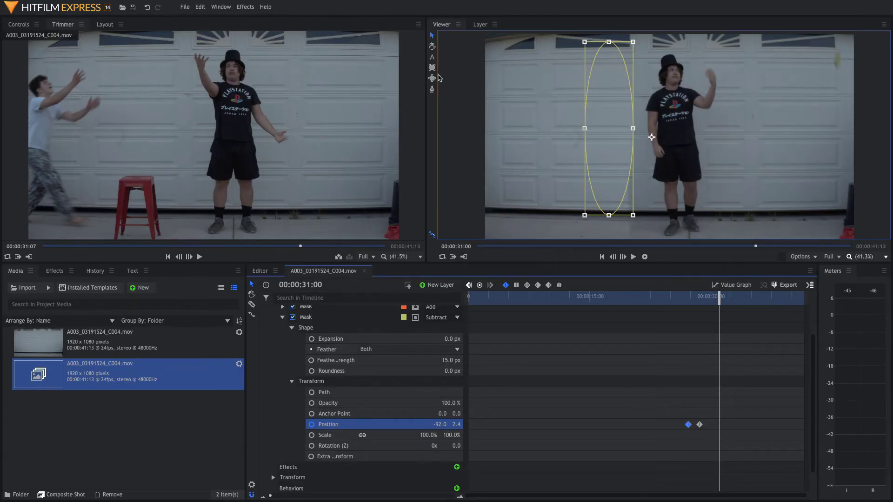
Step: Draw a rectangular mask over the frame's right side, set to Subtract with 51 px feather
click(432, 68)
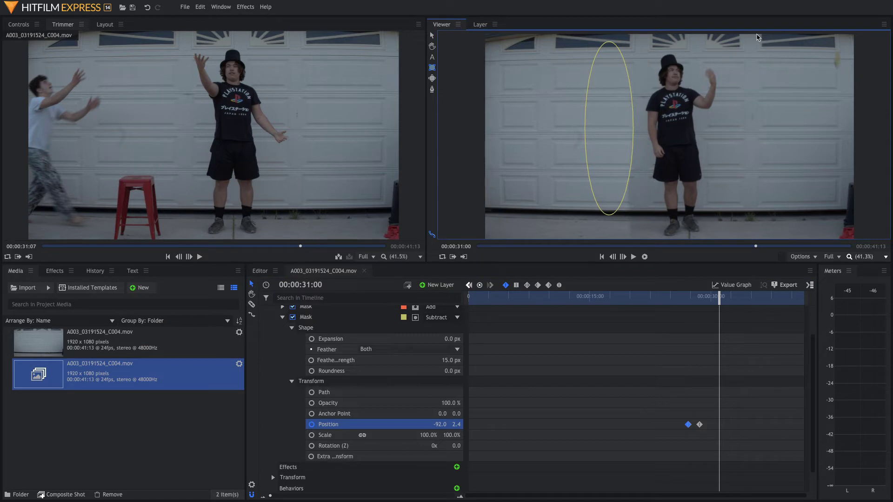
drag(743, 37, 874, 158)
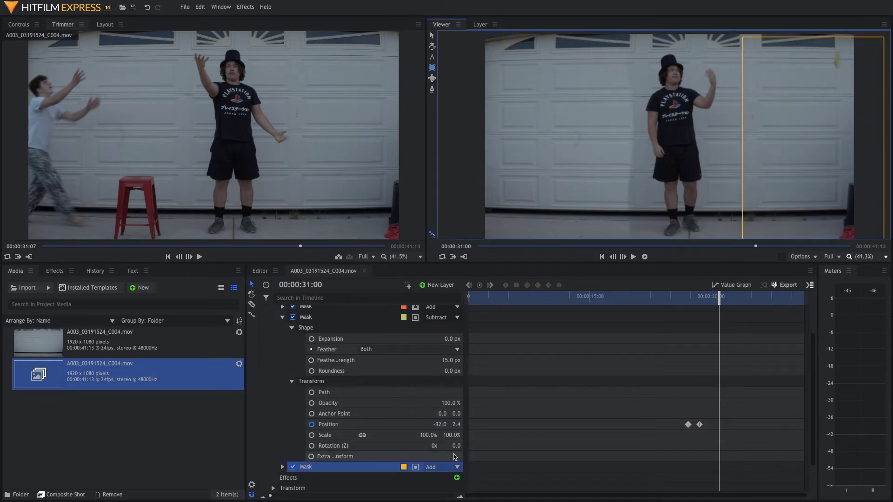
click(435, 468)
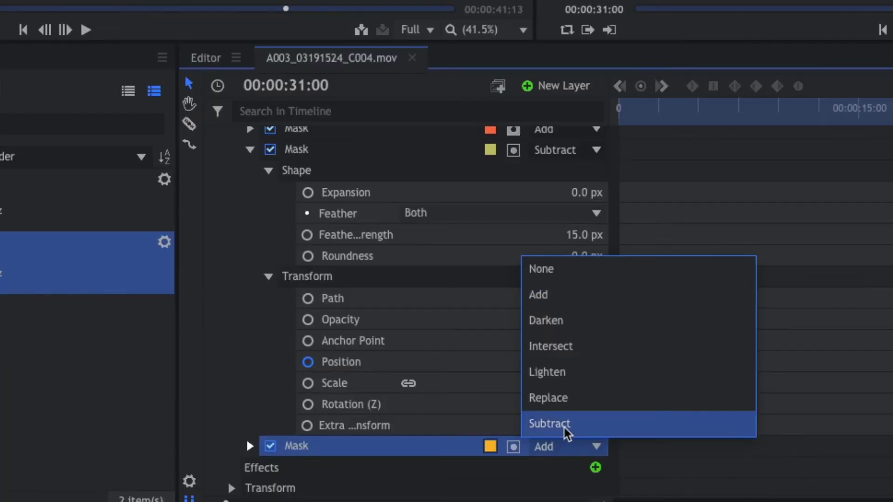
click(563, 428)
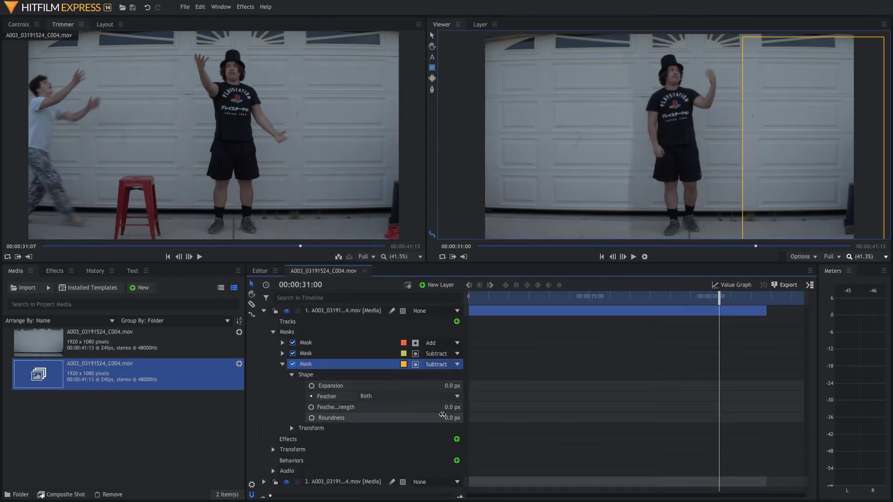
click(451, 407)
text(10)
key(Return)
text(51)
key(Return)
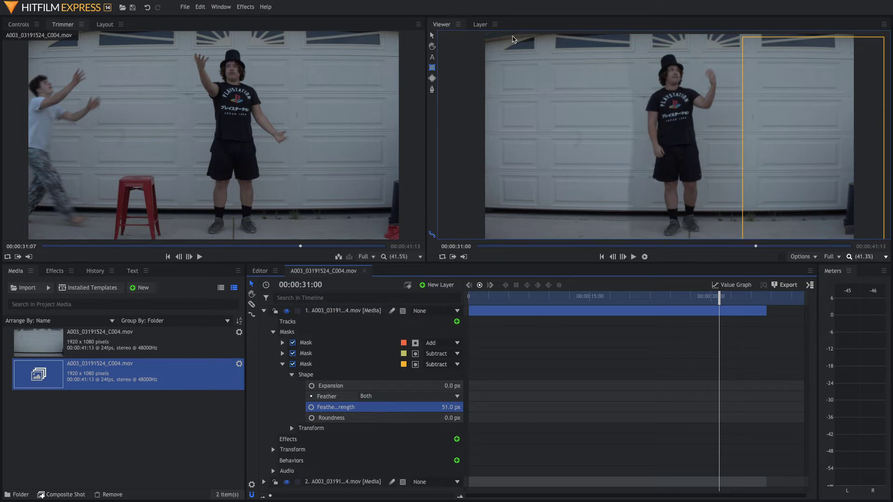
Step: Play back and scrub through nearby frames to check the new mask
key(space)
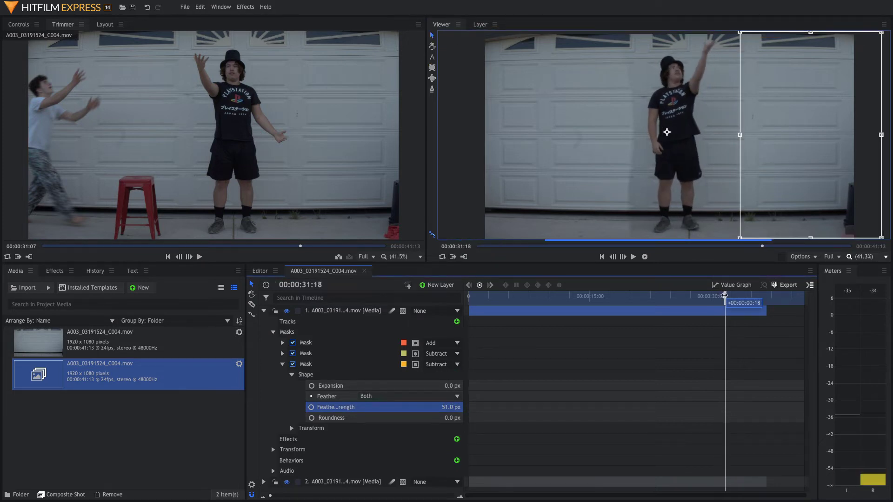
drag(725, 295, 724, 295)
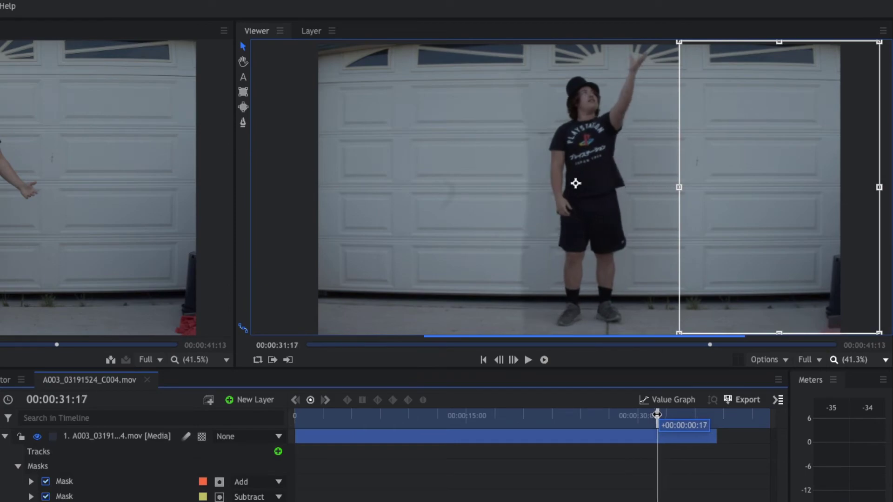
drag(657, 415, 654, 415)
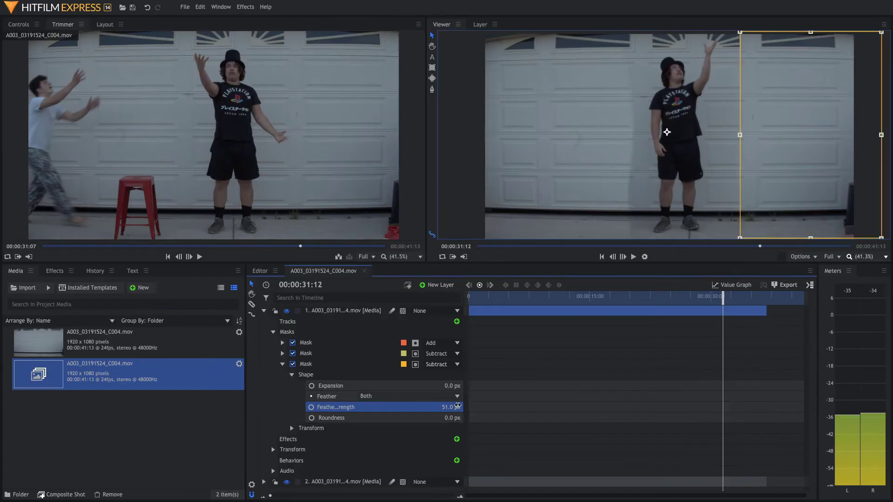
Step: Keyframe the rectangular mask's Opacity at 0% at 00:00:30:09, then move ahead past the fade
click(292, 428)
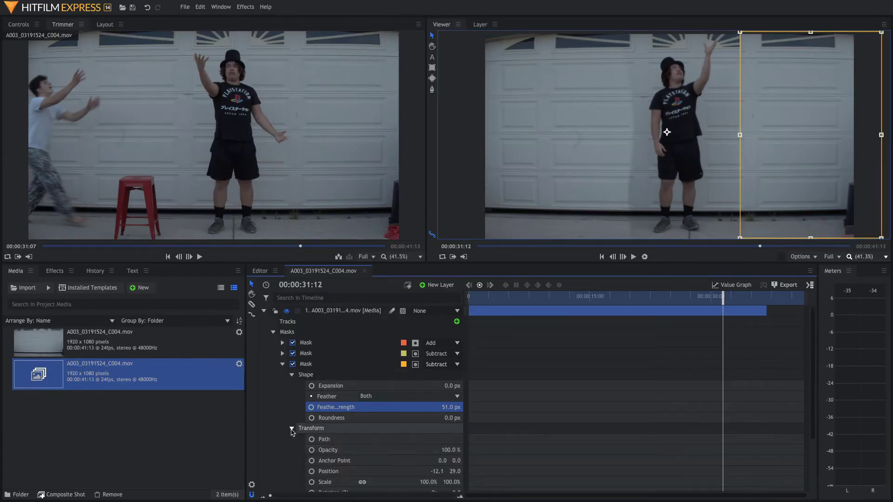
scroll(372, 445, down, 3)
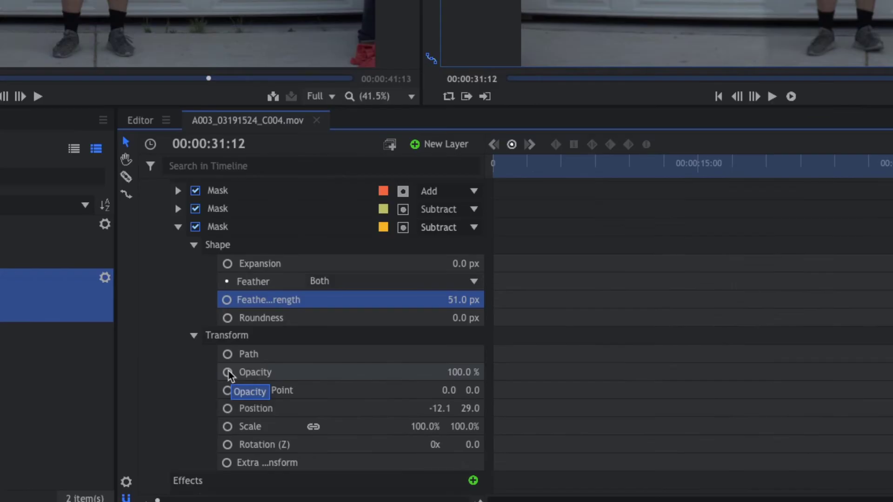
click(228, 374)
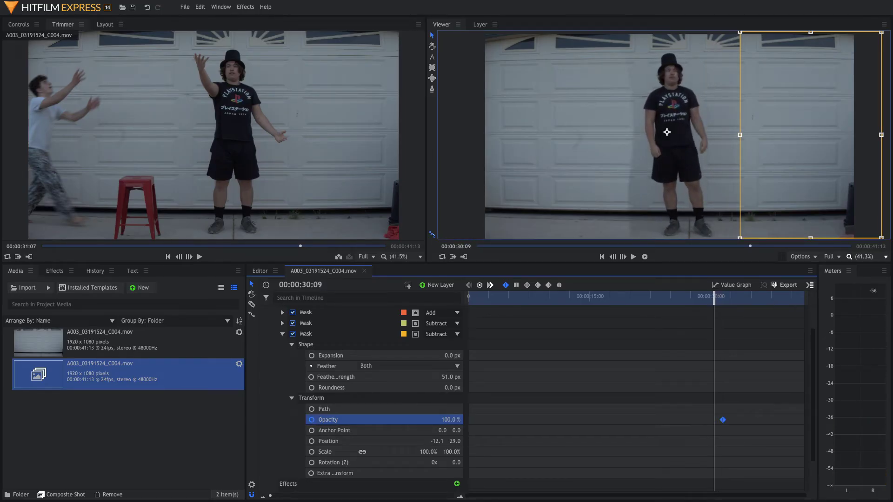
click(449, 420)
text(0)
key(Return)
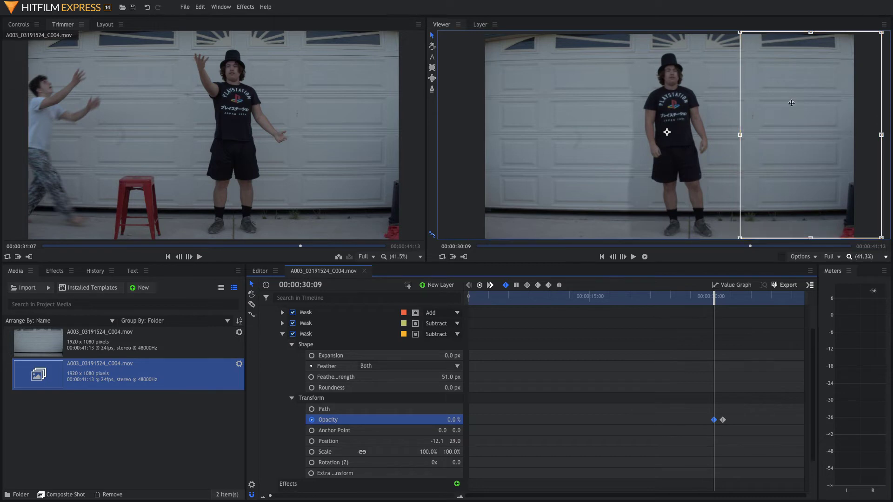
drag(713, 300, 723, 300)
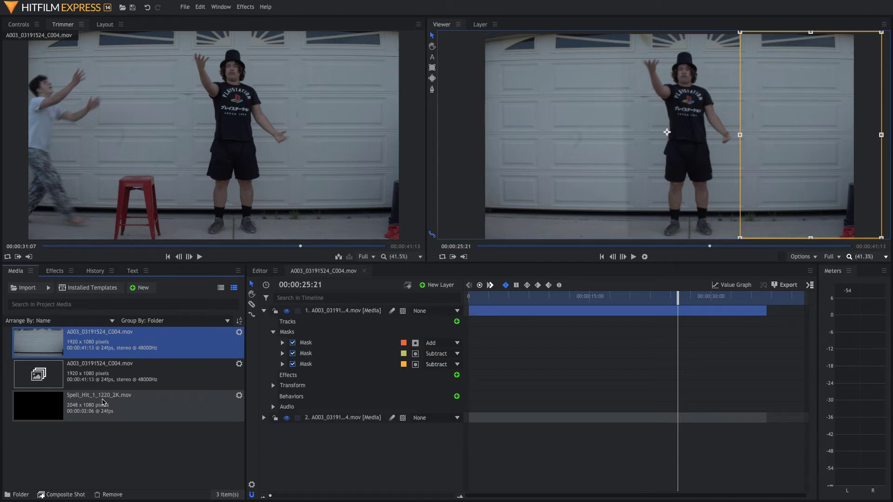
Step: Add Spell_Hit_1_1220_2K.mov as a layer starting at the impact frame near 00:00:25:20
click(103, 403)
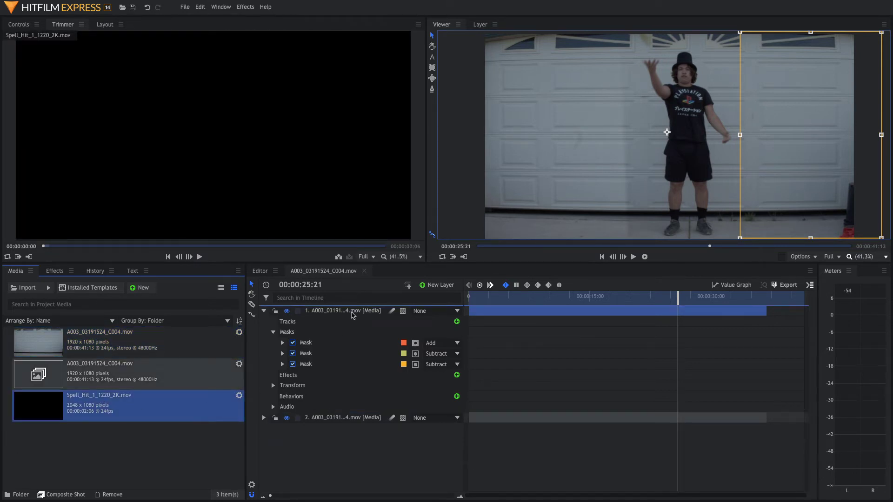
drag(352, 316, 352, 316)
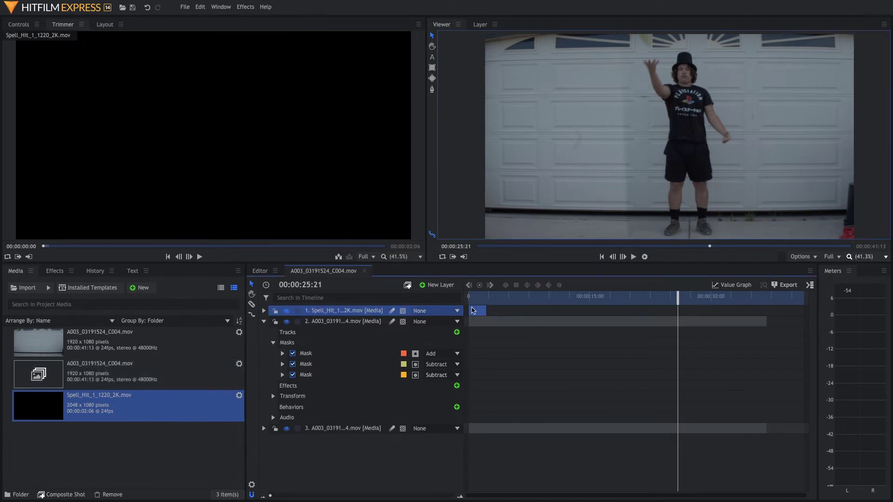
click(612, 257)
click(613, 257)
click(623, 257)
click(623, 257)
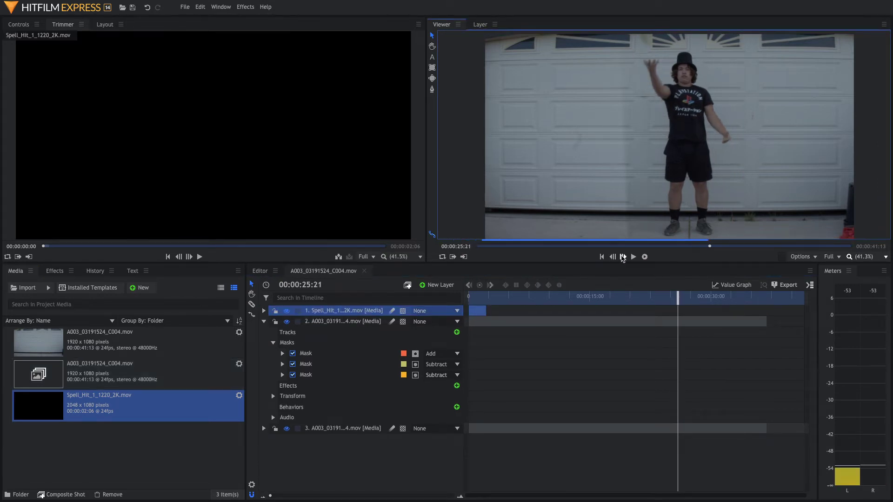
click(614, 257)
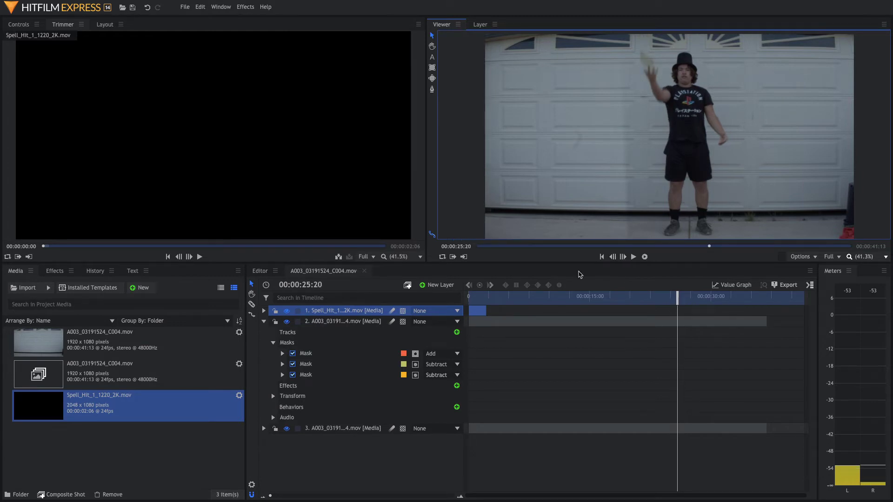
drag(482, 309, 684, 309)
Step: Set the Spell_Hit layer to Screen blend and raise it toward the top of the frame
right_click(350, 310)
mouse_move(396, 55)
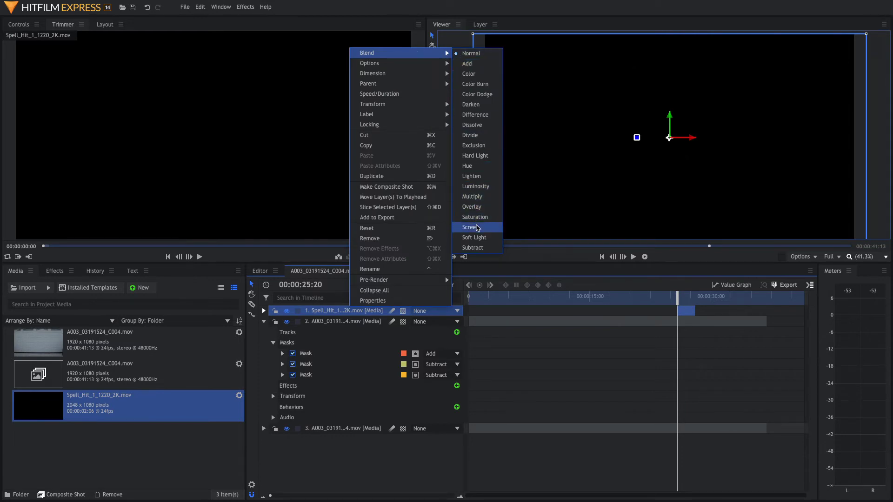
click(477, 228)
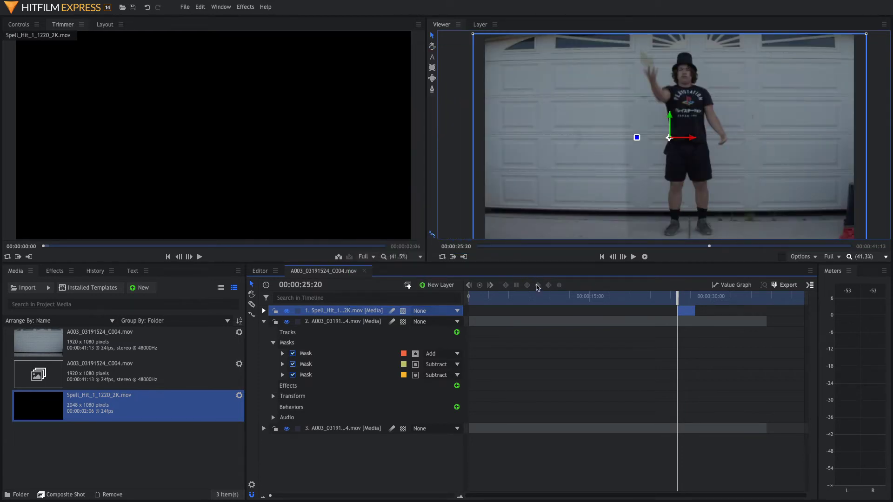
key(space)
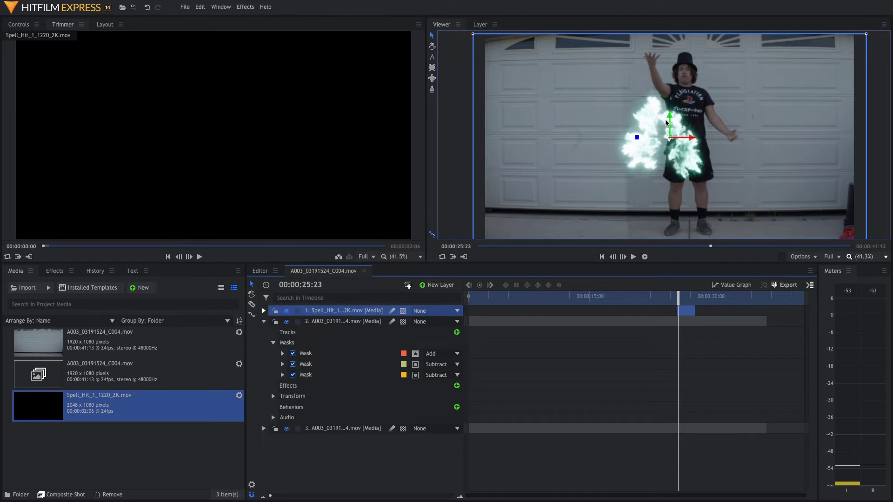
drag(667, 122, 671, 37)
key(Left)
key(Left)
key(Left)
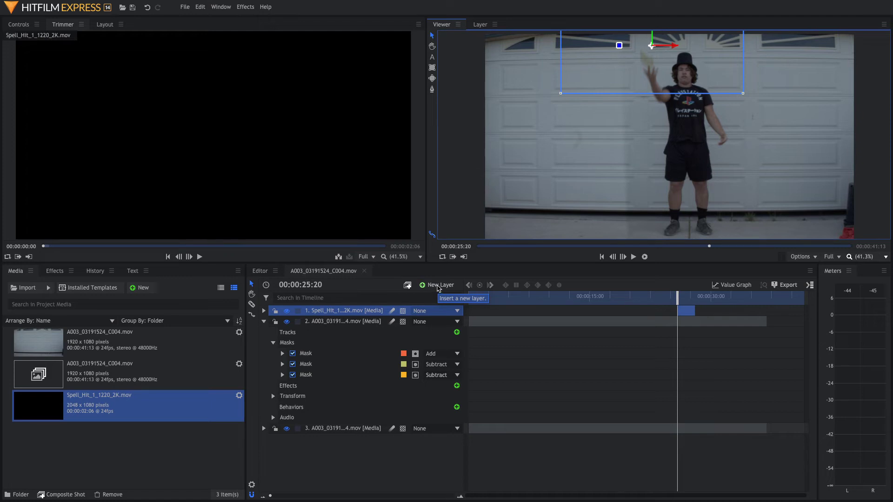
Step: Add a New Grade layer carrying a Curves effect, placed directly below Spell_Hit
click(438, 286)
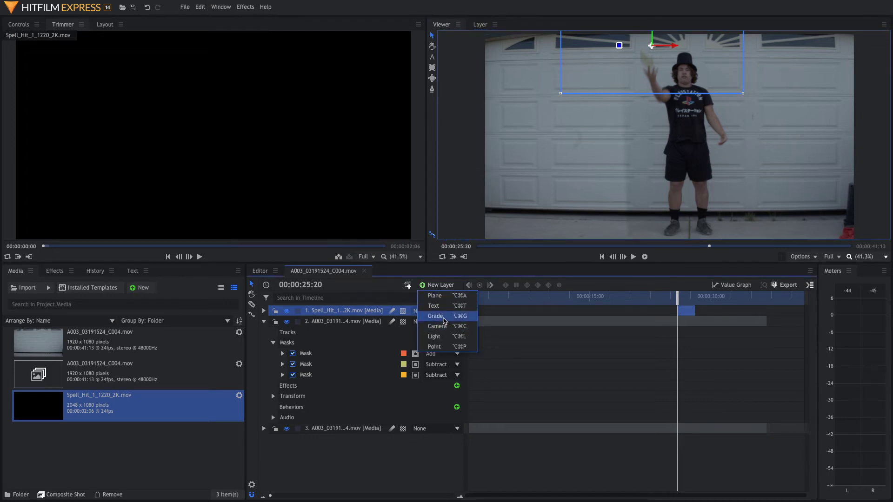
click(444, 317)
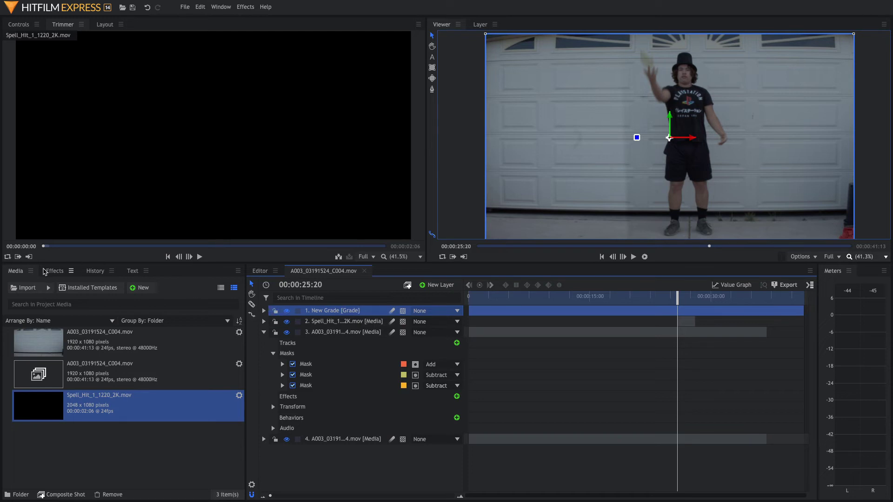
click(56, 274)
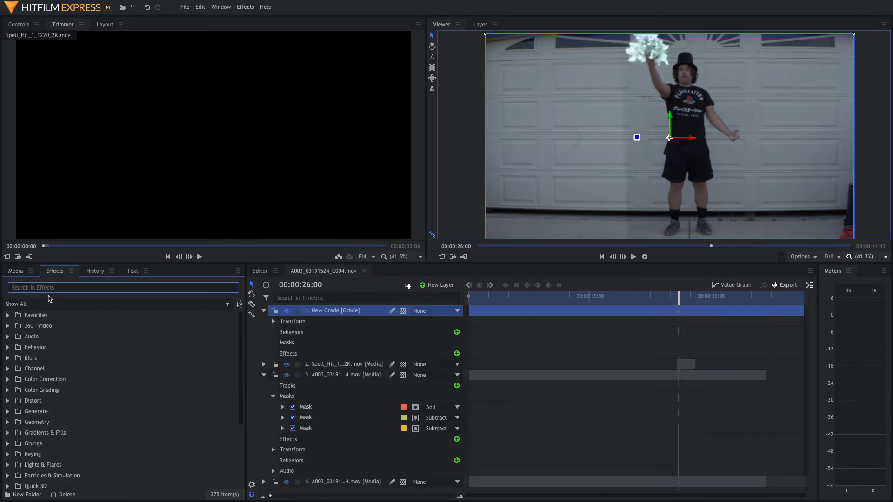
text(curve)
drag(50, 326, 347, 315)
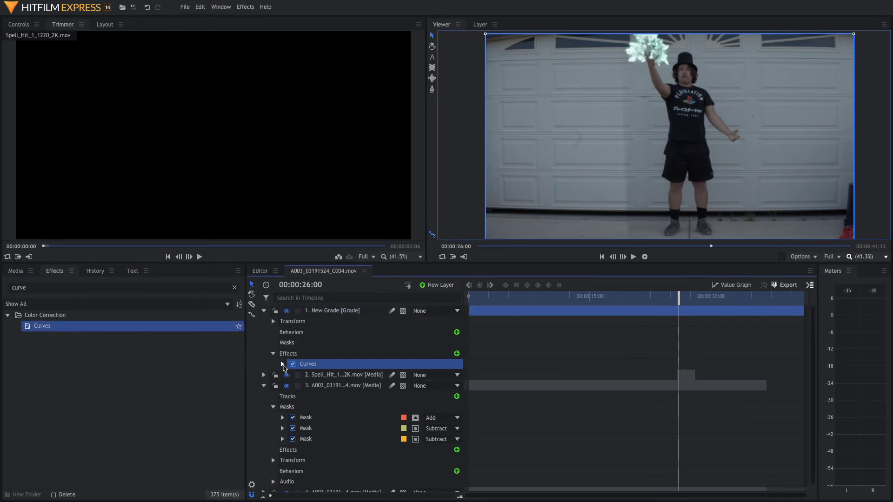
click(264, 386)
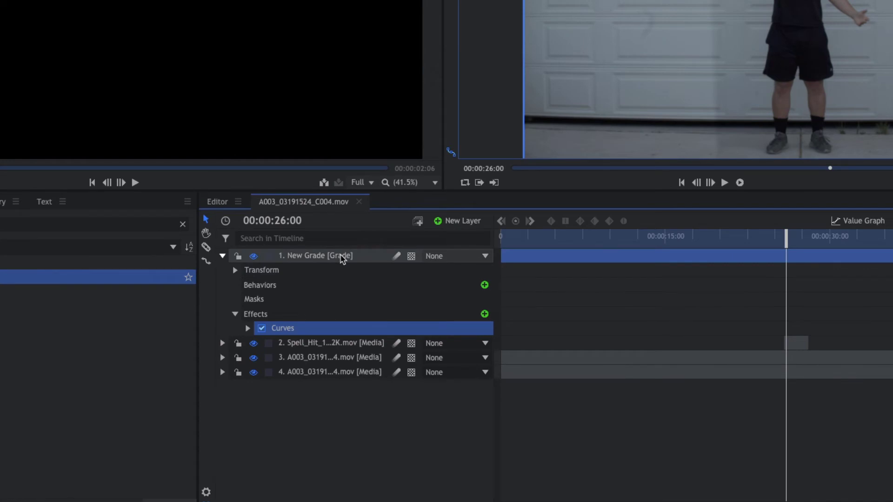
drag(342, 259, 337, 350)
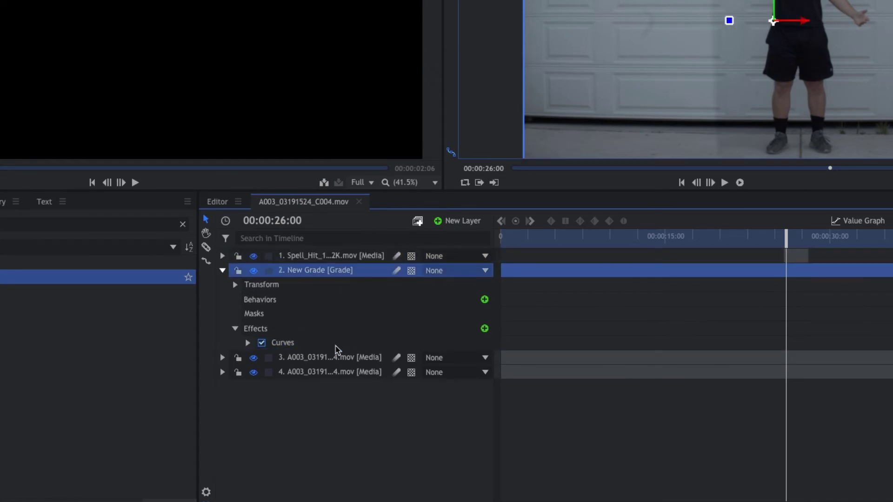
Step: Lift the RGB curve, then bend the Green channel curve up and pull its white point left
click(19, 25)
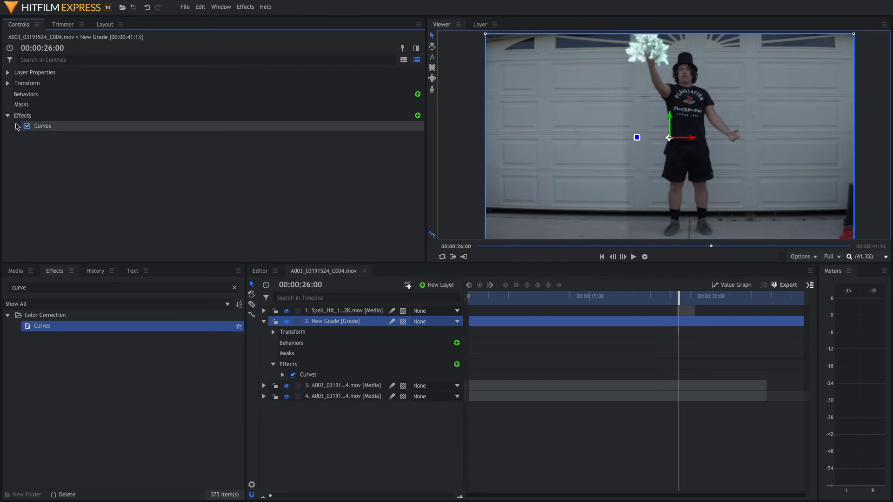
click(16, 127)
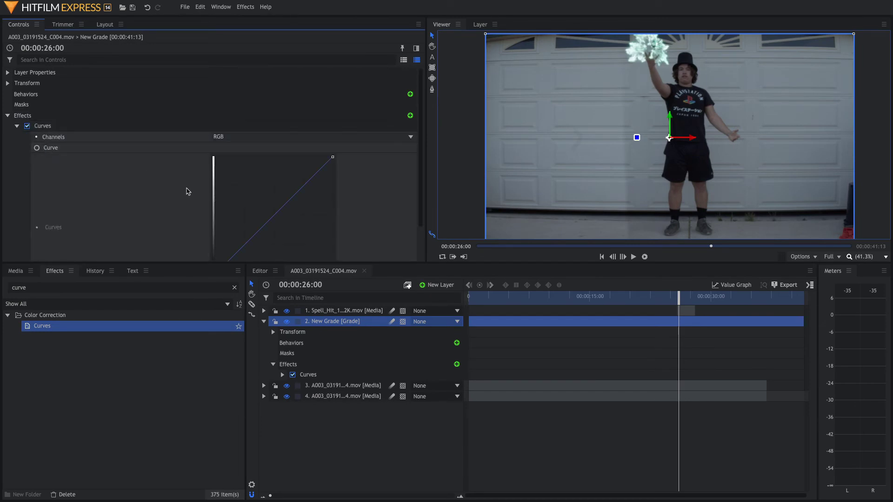
scroll(186, 191, down, 2)
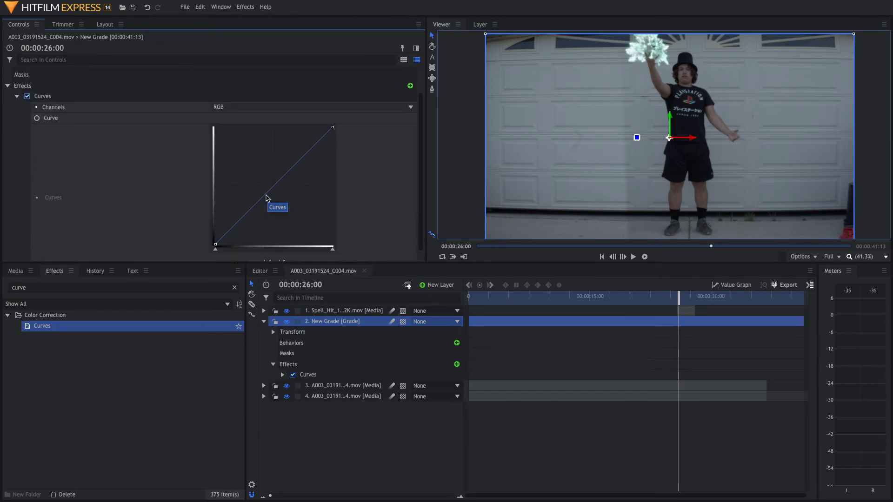
drag(268, 198, 259, 189)
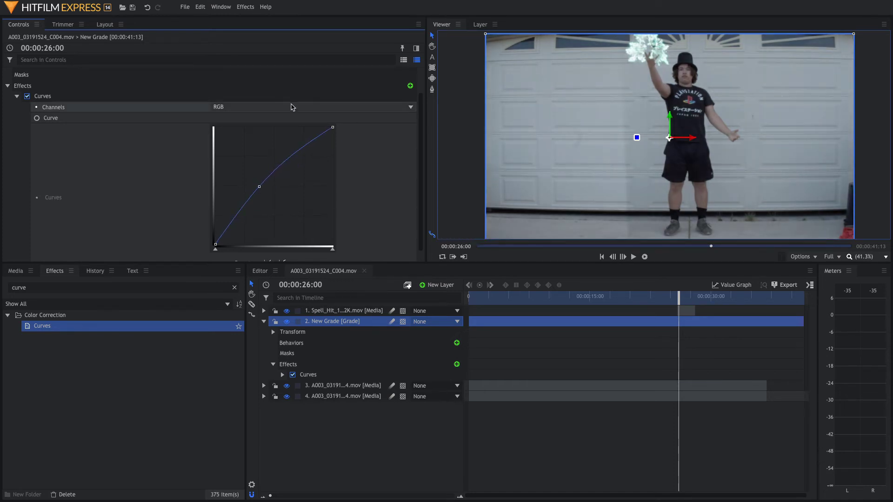
click(291, 109)
click(285, 134)
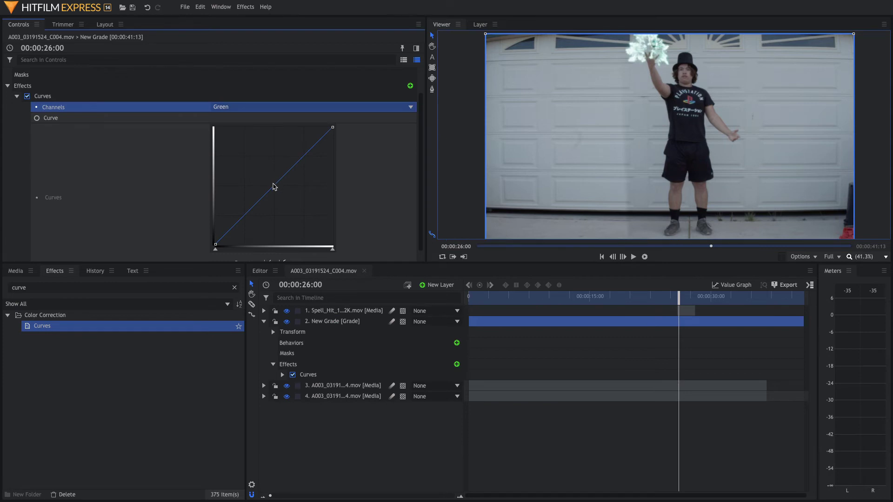
drag(273, 187, 249, 208)
drag(333, 127, 301, 127)
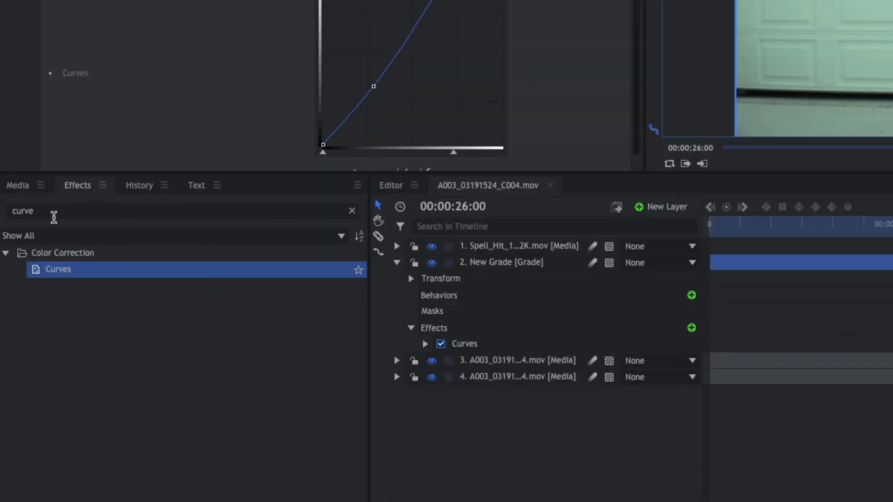
double_click(41, 288)
Step: Search effects for 'satu' and apply Hue, Saturation & Lightness to the New Grade layer
key(BackSpace)
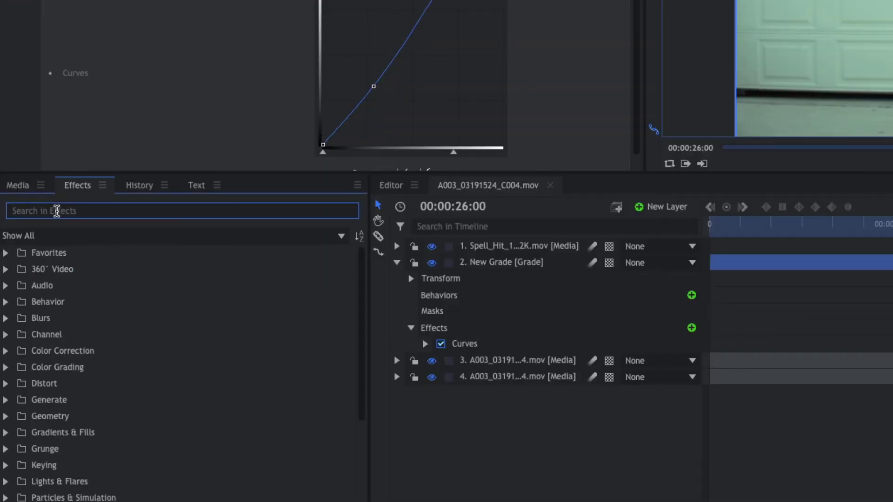
text(satu)
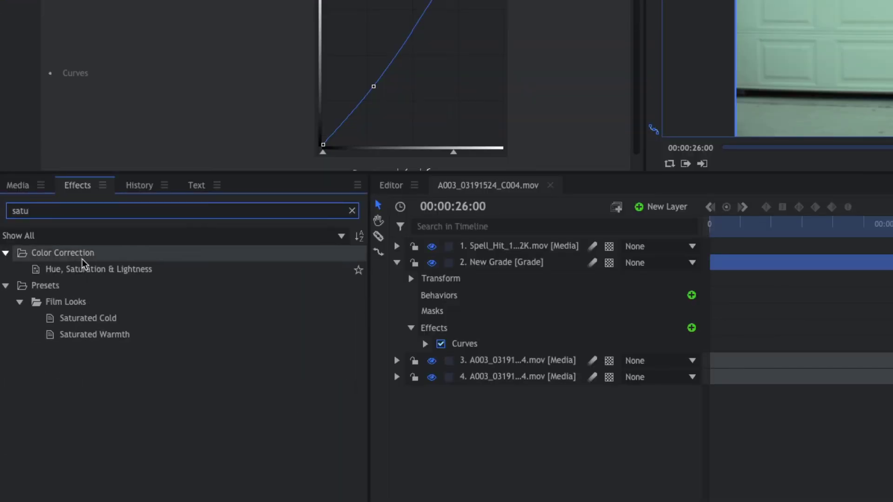
click(93, 276)
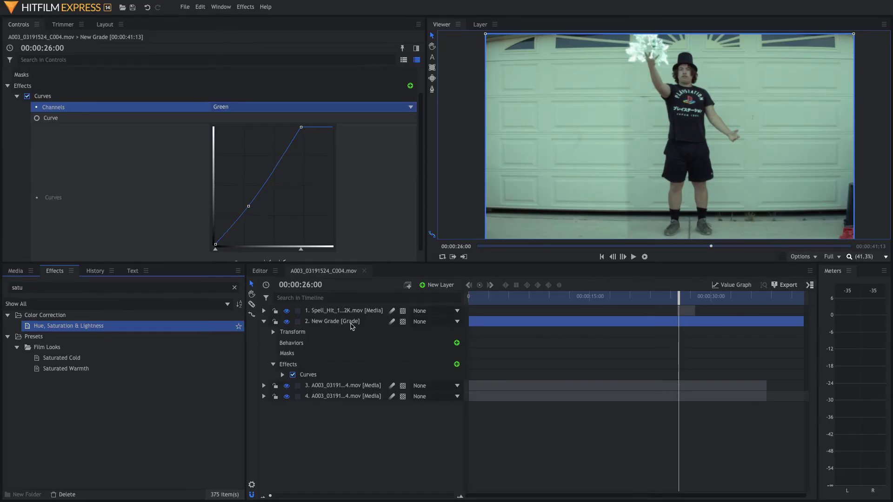
drag(68, 325, 352, 327)
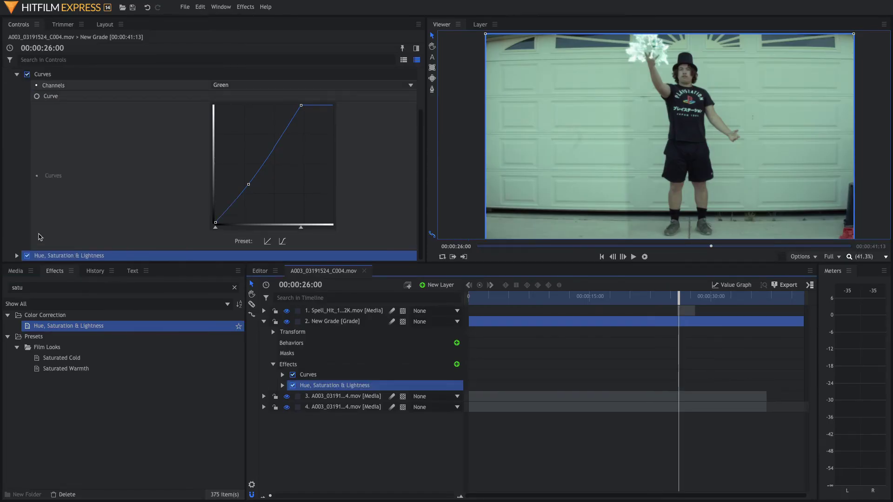
Step: Raise Master Saturation to 32 and Green Saturation to 58, then collapse the effect settings
click(17, 256)
scroll(16, 256, down, 1)
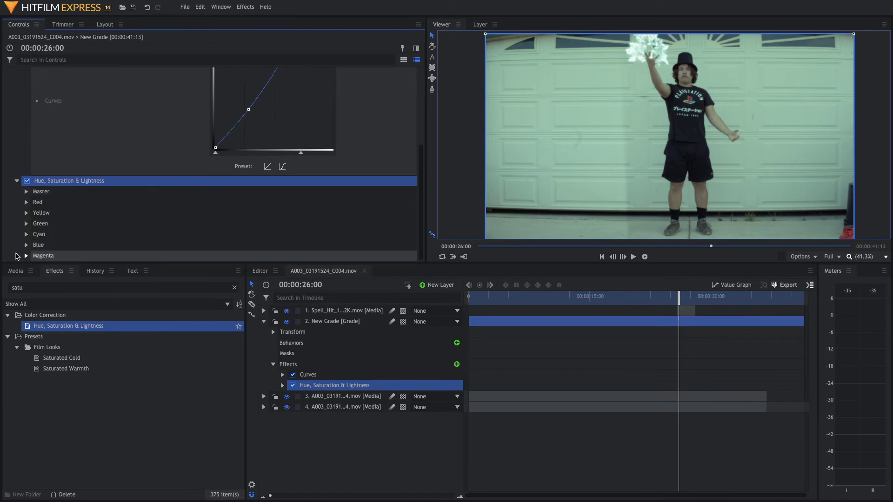
click(26, 192)
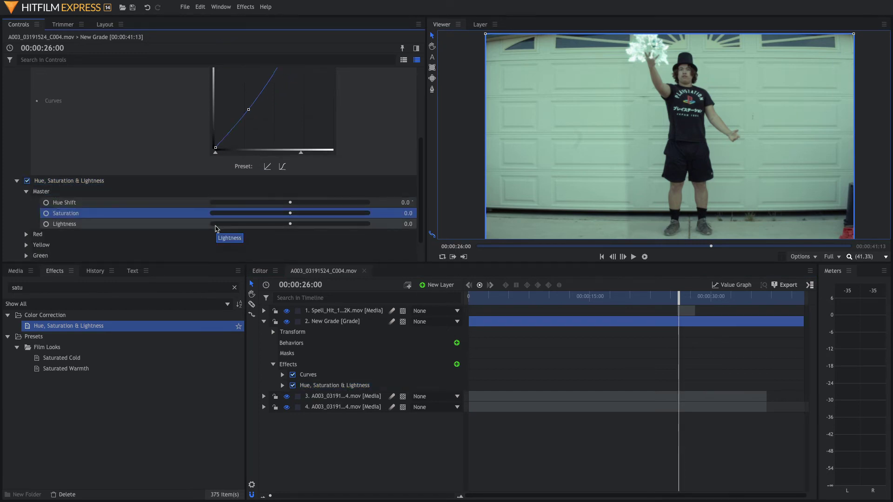
drag(290, 213, 315, 213)
scroll(153, 227, down, 1)
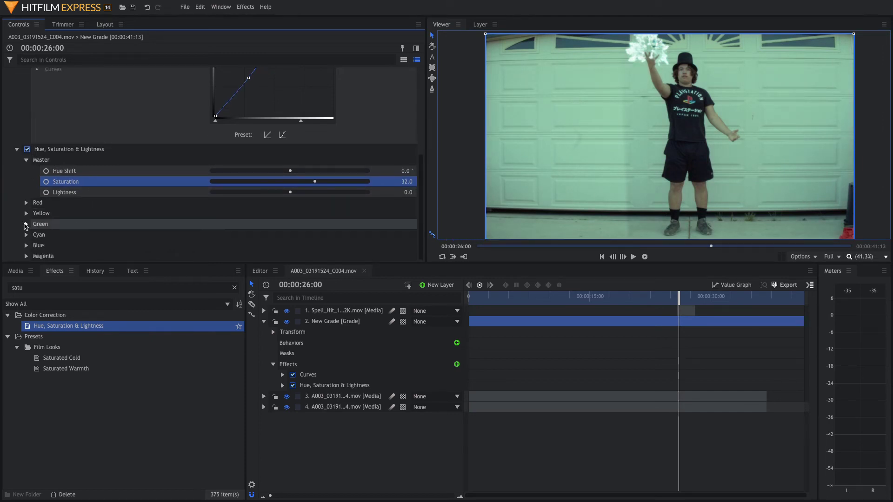
click(25, 225)
drag(299, 248, 344, 247)
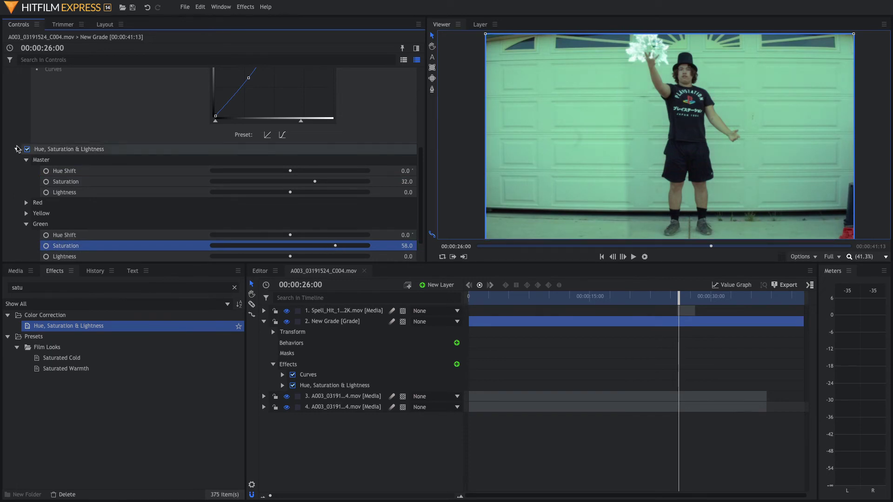
click(17, 149)
click(17, 74)
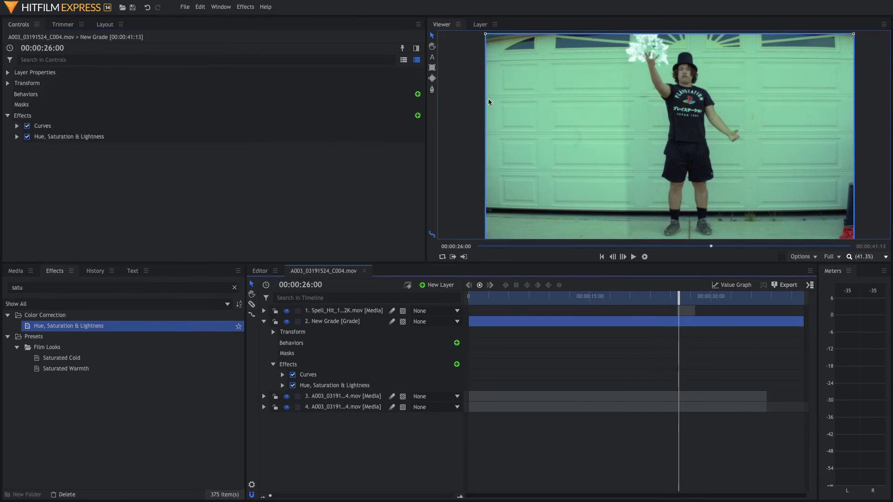
Step: Draw an ellipse mask on the New Grade layer and position it over the raised hand
click(308, 321)
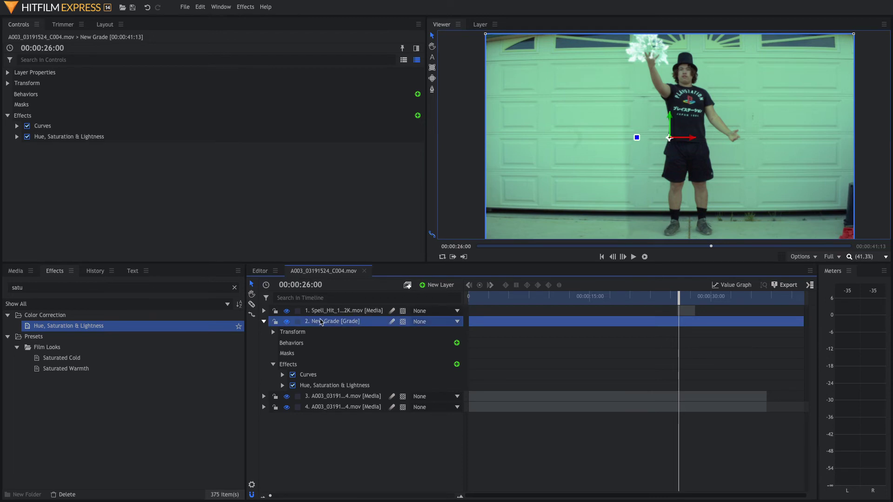
click(264, 322)
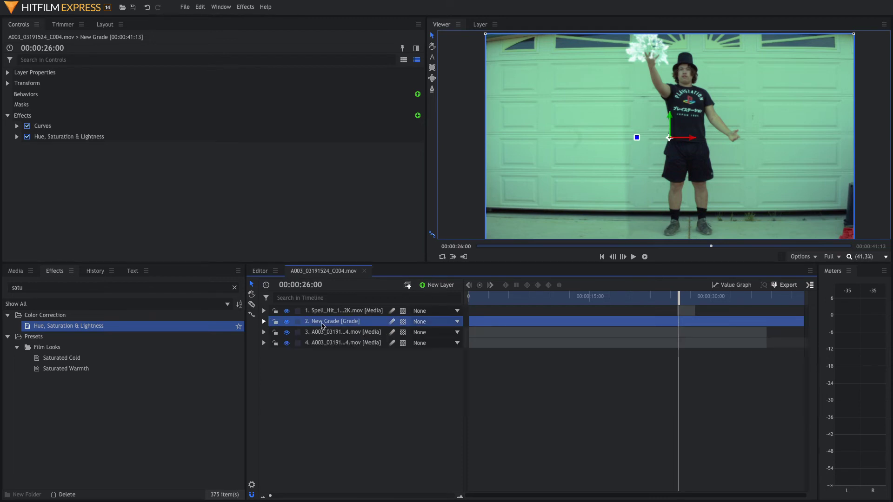
click(433, 79)
mouse_move(619, 39)
mouse_down()
mouse_move(668, 82)
mouse_move(676, 116)
mouse_move(713, 136)
mouse_up()
click(432, 35)
click(638, 78)
drag(638, 77, 635, 61)
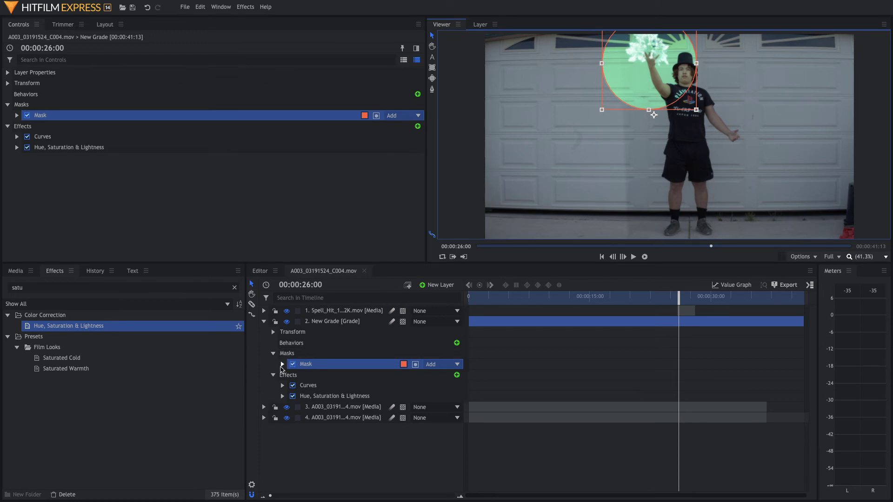
Step: Feather the ellipse mask's edge by 165 px and settle on the flash's starting frame
click(283, 364)
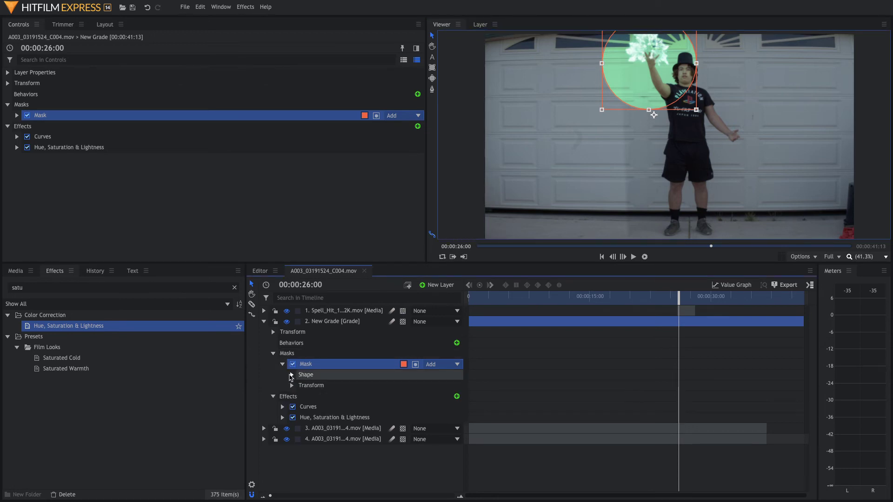
click(291, 375)
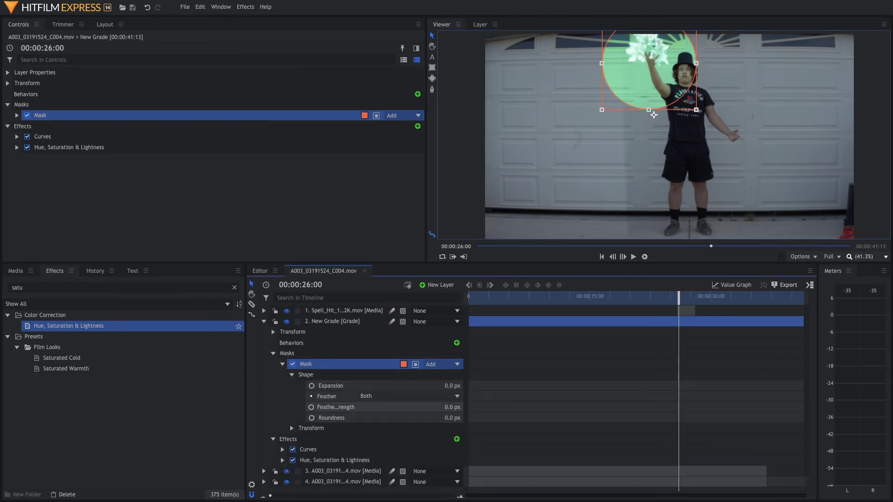
drag(452, 408, 680, 296)
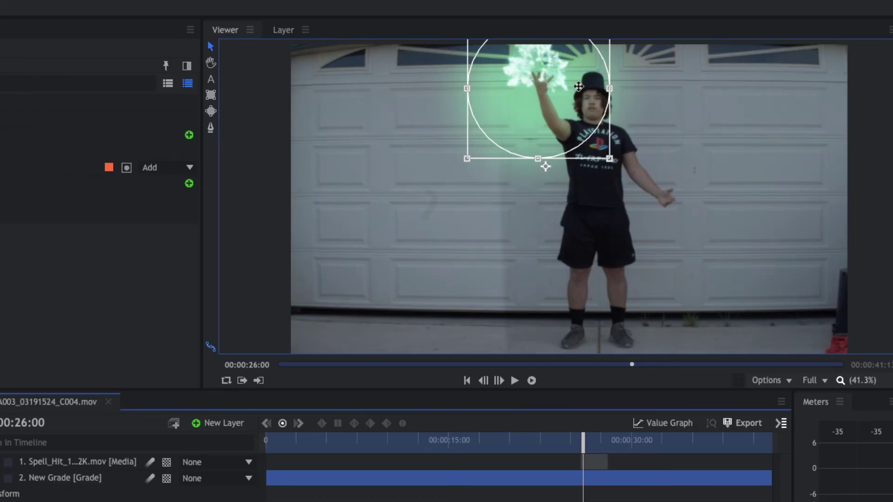
drag(583, 438, 517, 438)
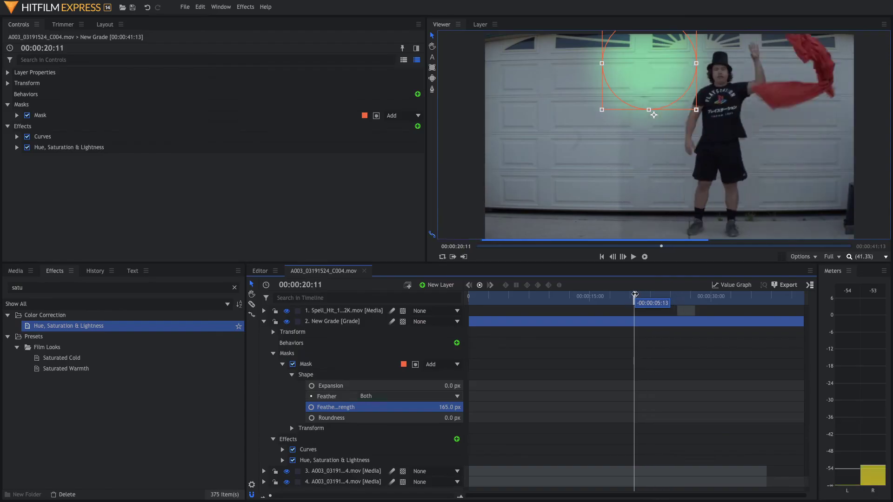
drag(635, 294, 678, 299)
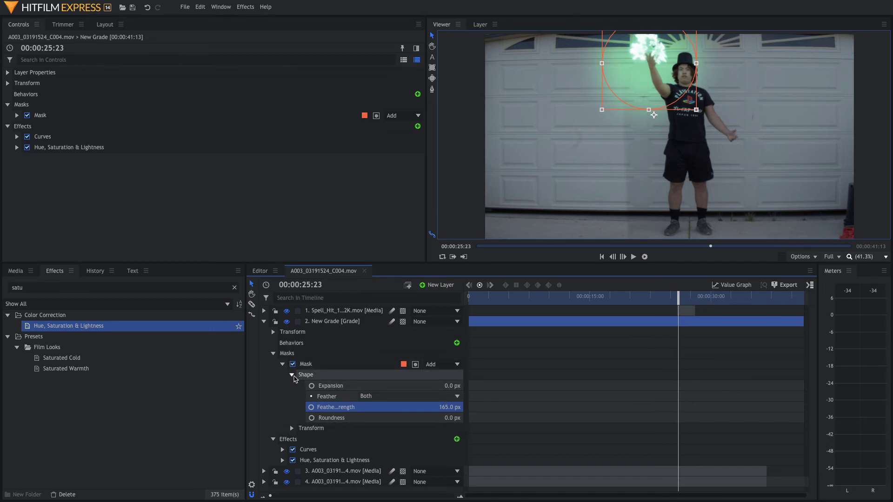
Step: Key the grade mask's Opacity at 0% before the flash and 100% one frame later at 25:22
click(292, 375)
click(292, 385)
key(Left)
key(Left)
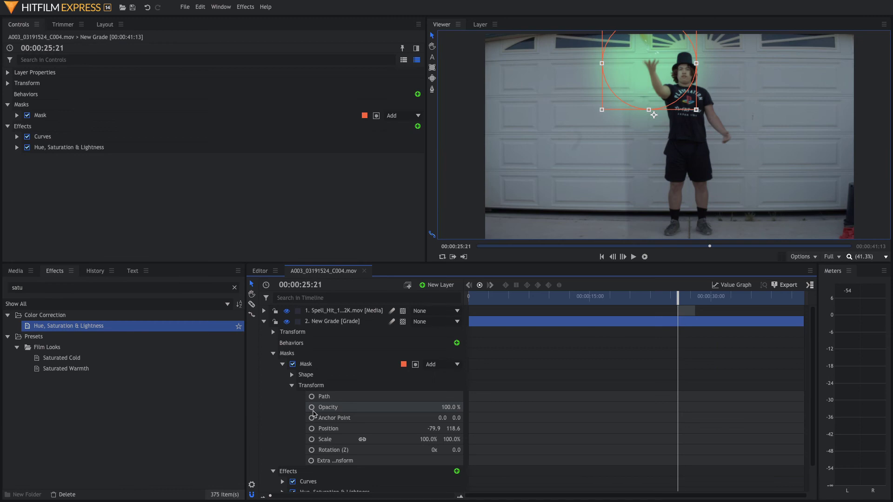
click(312, 407)
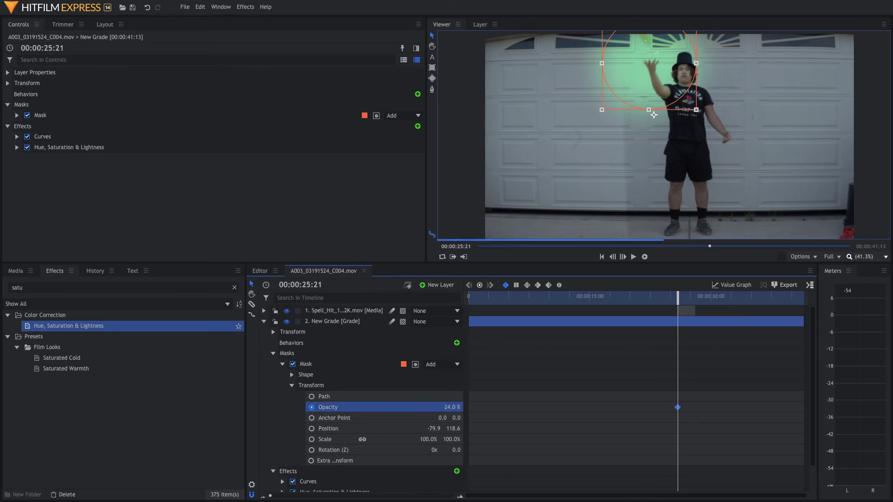
drag(454, 407, 452, 407)
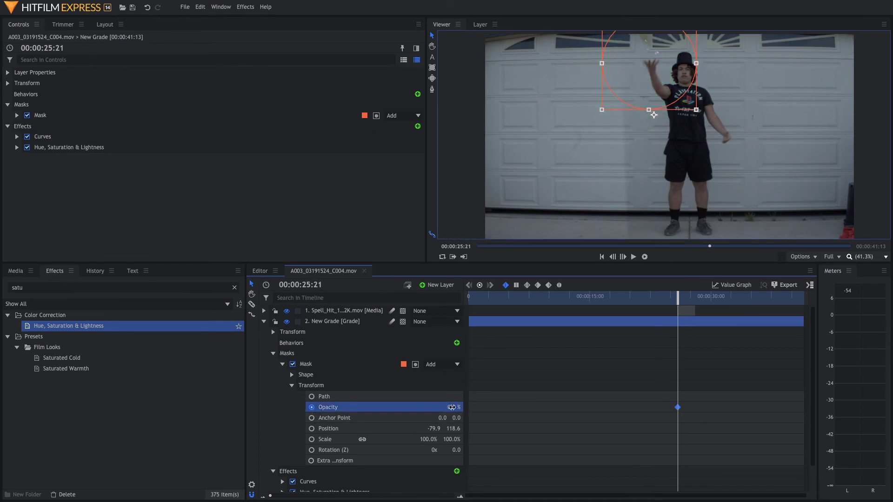
key(Right)
drag(452, 407, 452, 408)
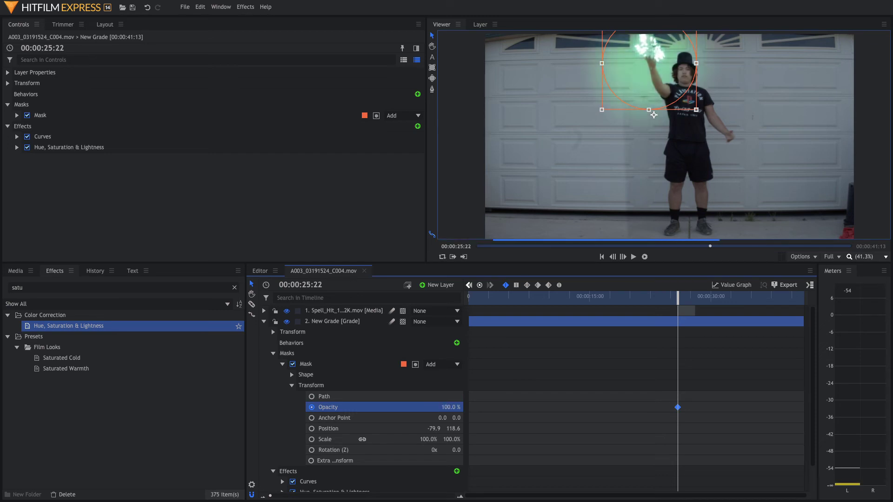
Step: Key the mask Opacity down to 0% at 00:00:26:12 and step through frames to check the fade
key(space)
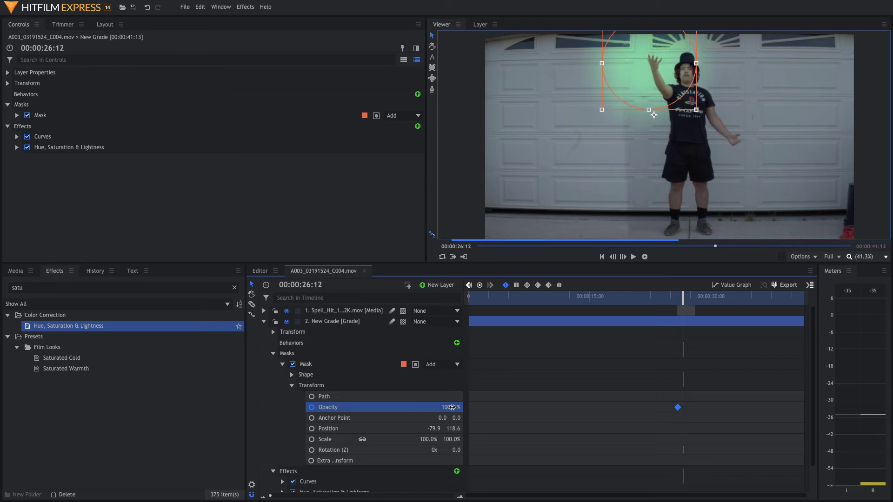
drag(452, 408, 445, 407)
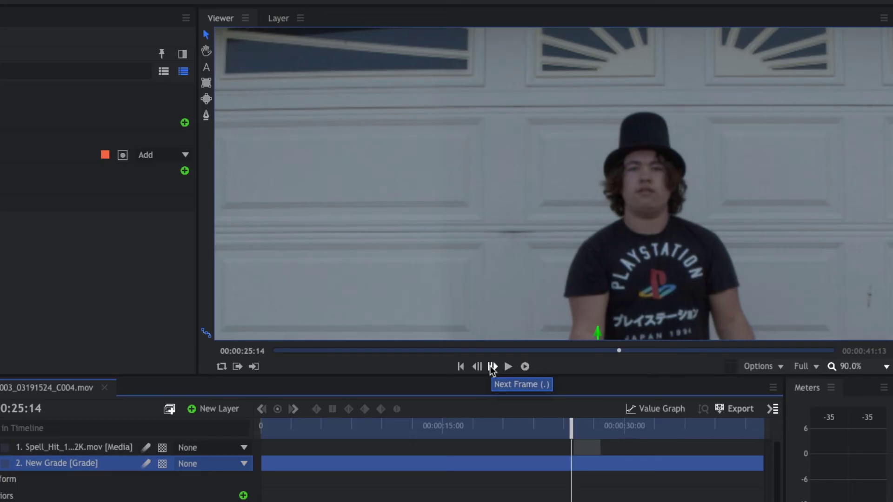
click(492, 368)
click(492, 368)
click(492, 367)
click(492, 368)
click(492, 367)
click(492, 368)
click(492, 367)
click(492, 368)
click(492, 367)
click(492, 367)
click(493, 368)
click(492, 367)
click(492, 367)
click(492, 368)
click(492, 367)
click(492, 368)
click(493, 367)
click(492, 367)
double_click(492, 368)
click(492, 367)
click(492, 367)
click(492, 368)
click(492, 367)
click(492, 368)
click(492, 367)
click(492, 367)
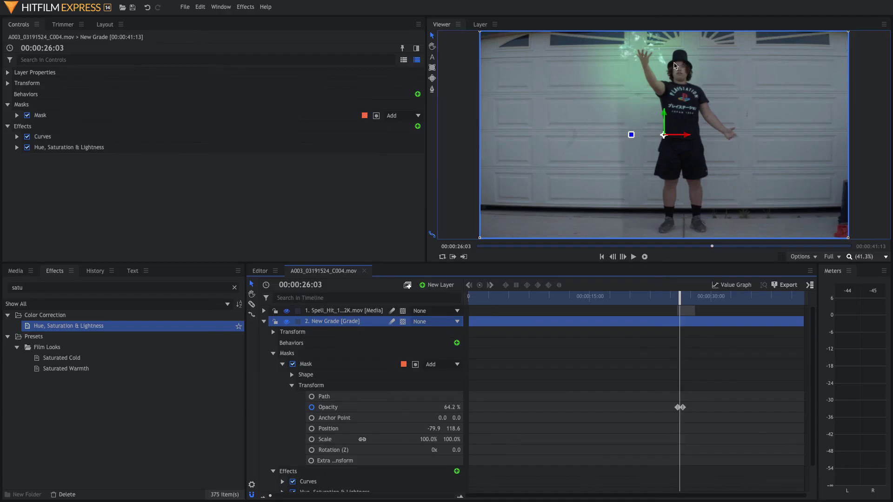